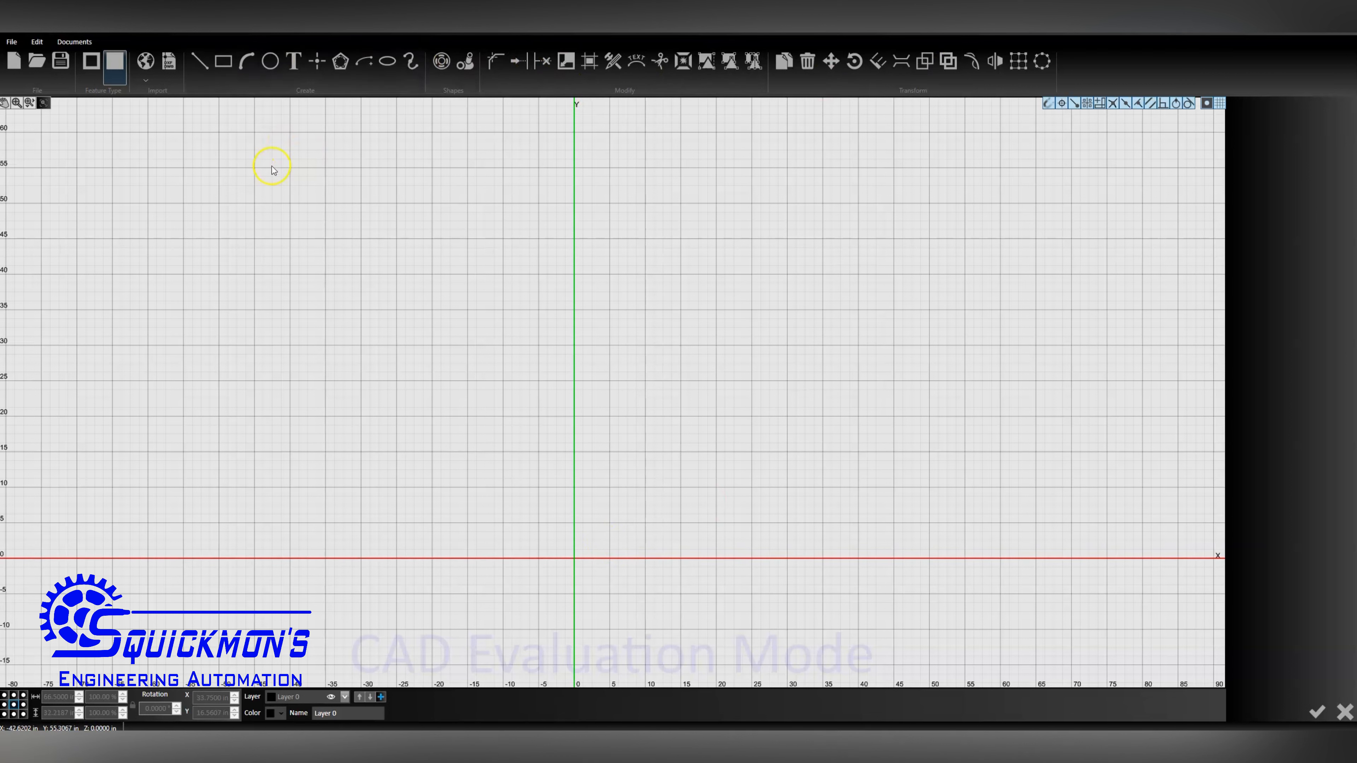
Draw a circle with a 3 in diameter centred on the origin
left_click(271, 61)
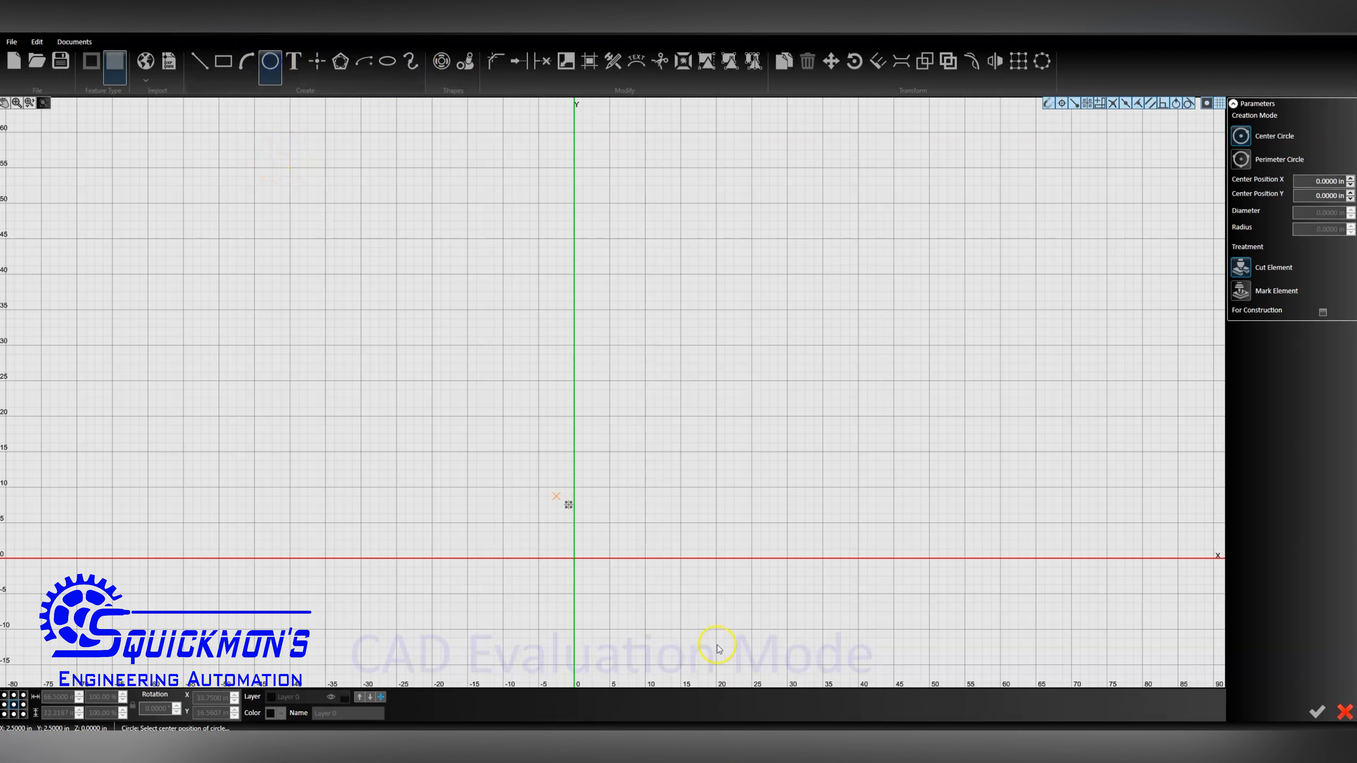
left_click(575, 558)
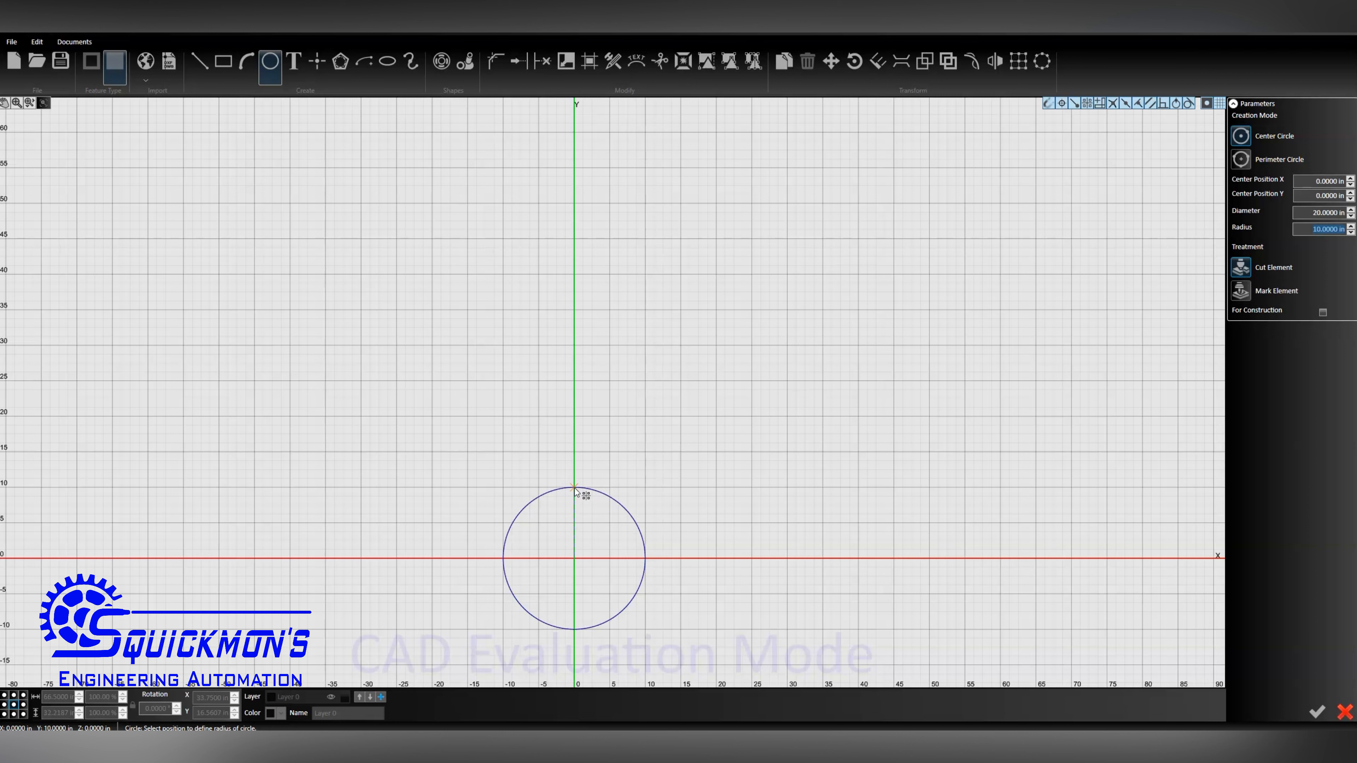
key("Tab")
key("Tab")
key("Tab")
type("3")
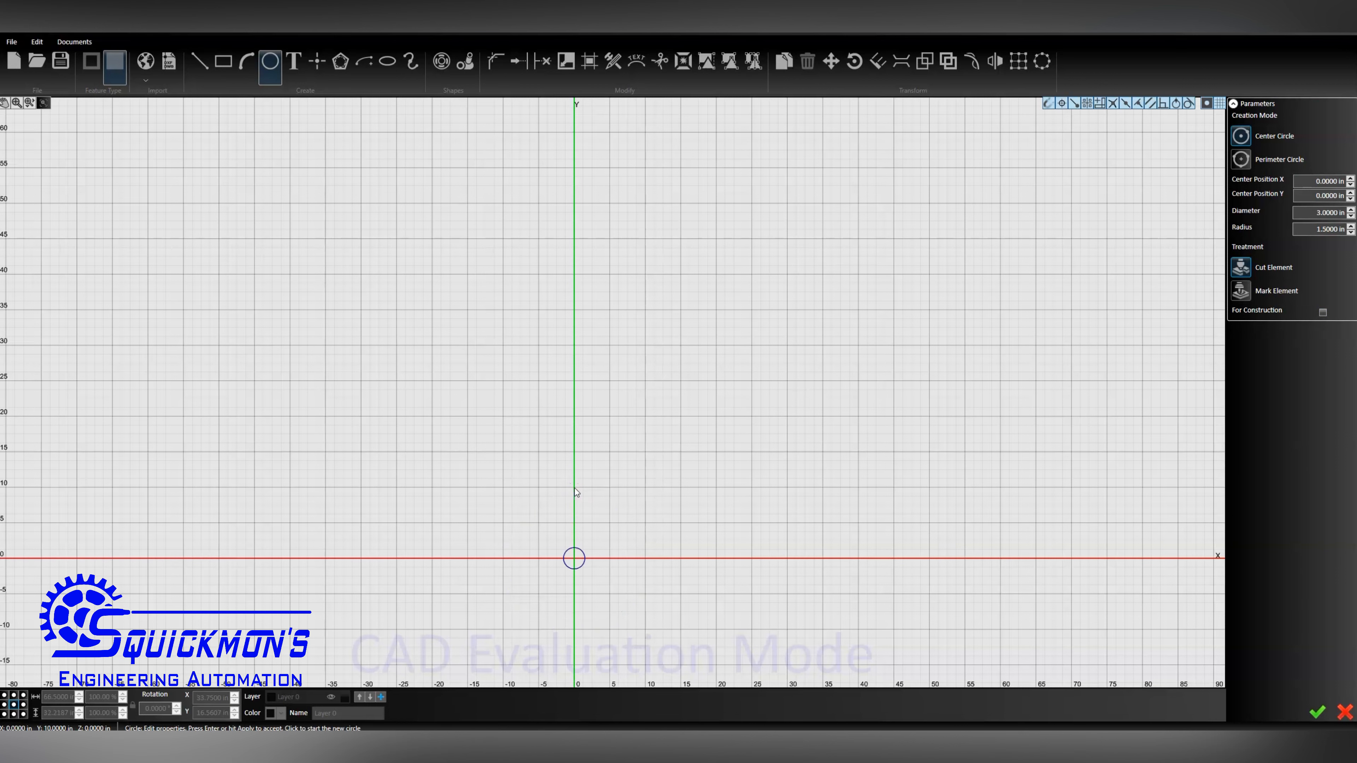
scroll(561, 555, "up", 5)
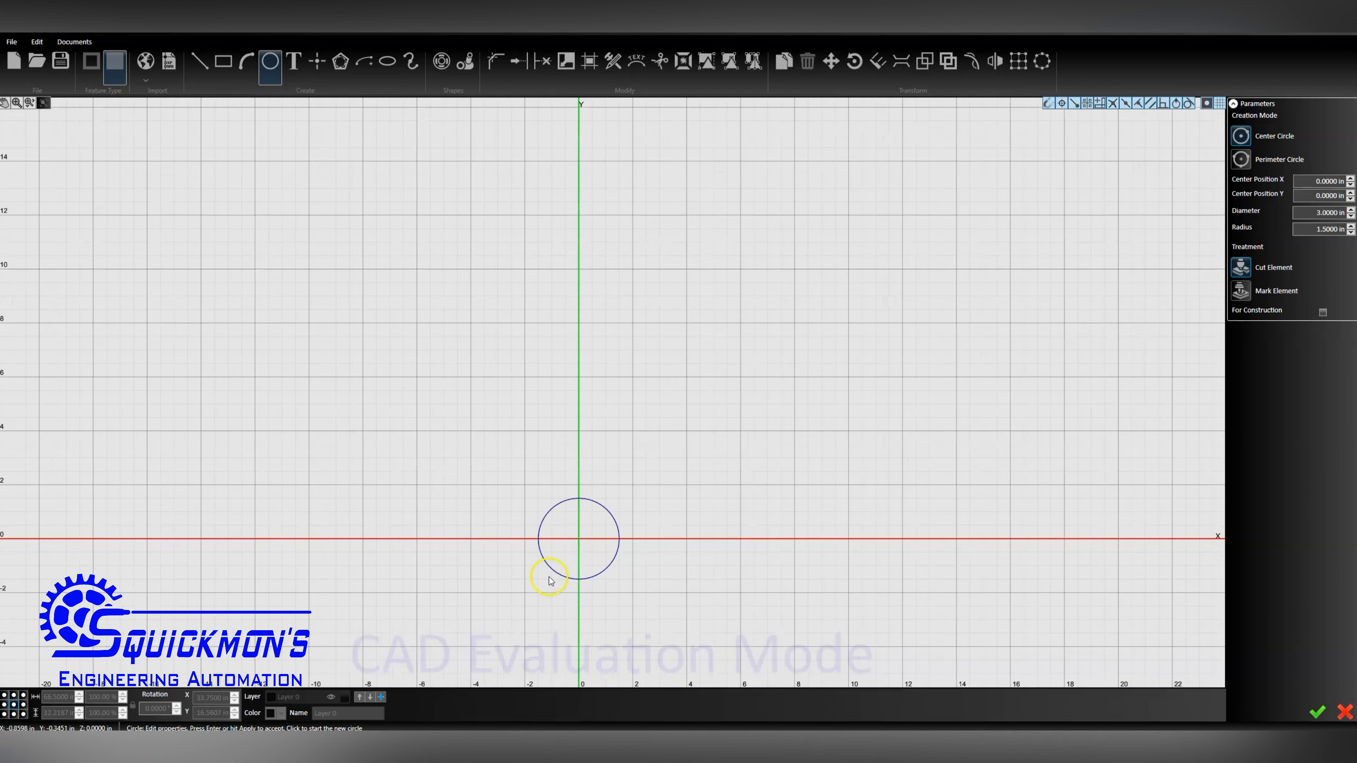
scroll(550, 581, "up", 3)
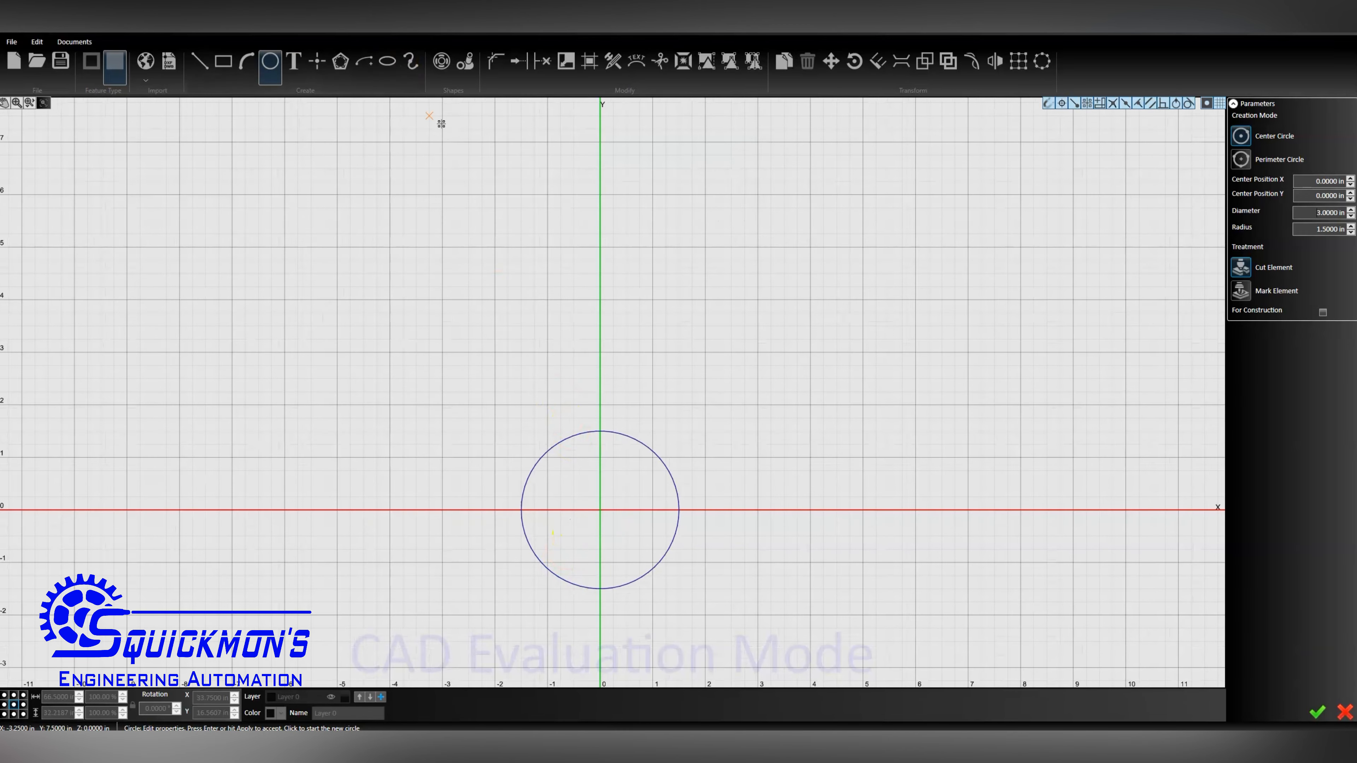
Draw a vertical construction line 4.5 in long upward from the top quadrant of the 3 in circle
left_click(200, 63)
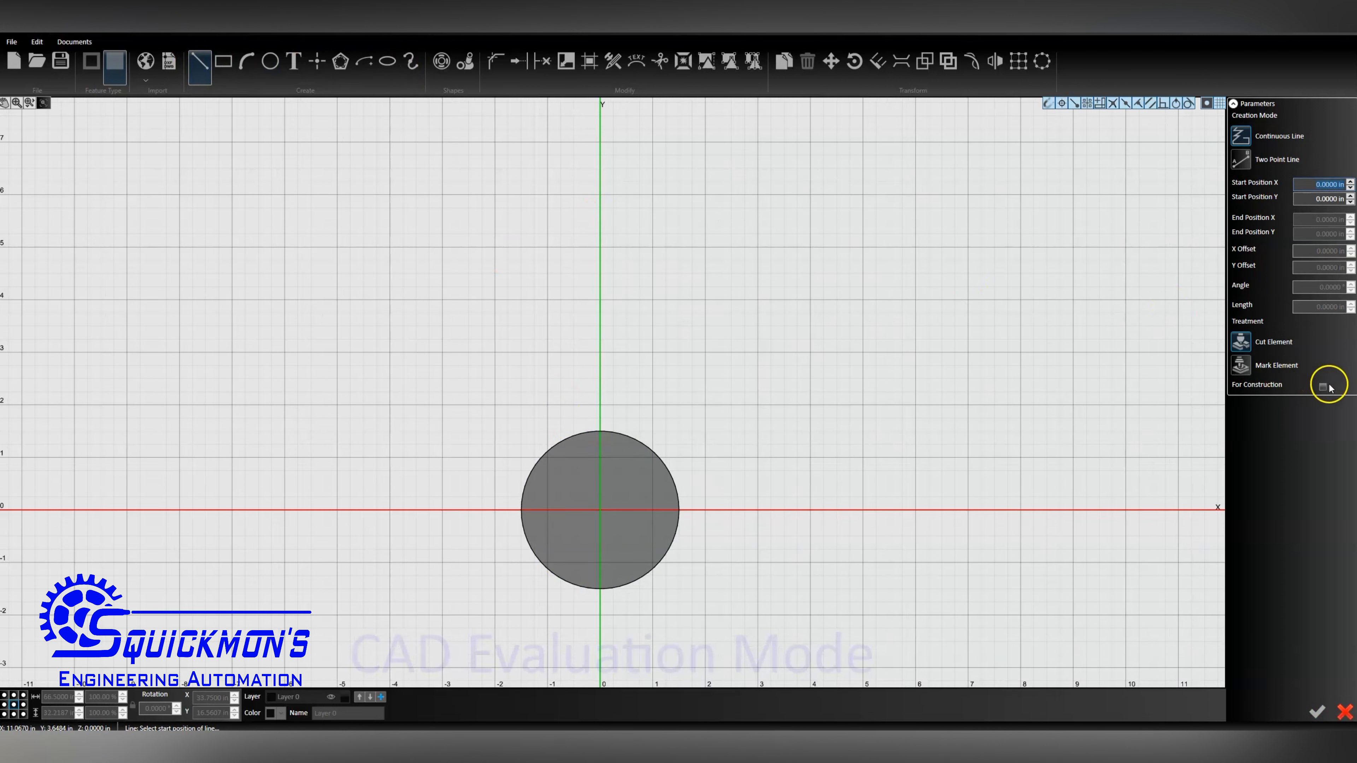
left_click(1323, 387)
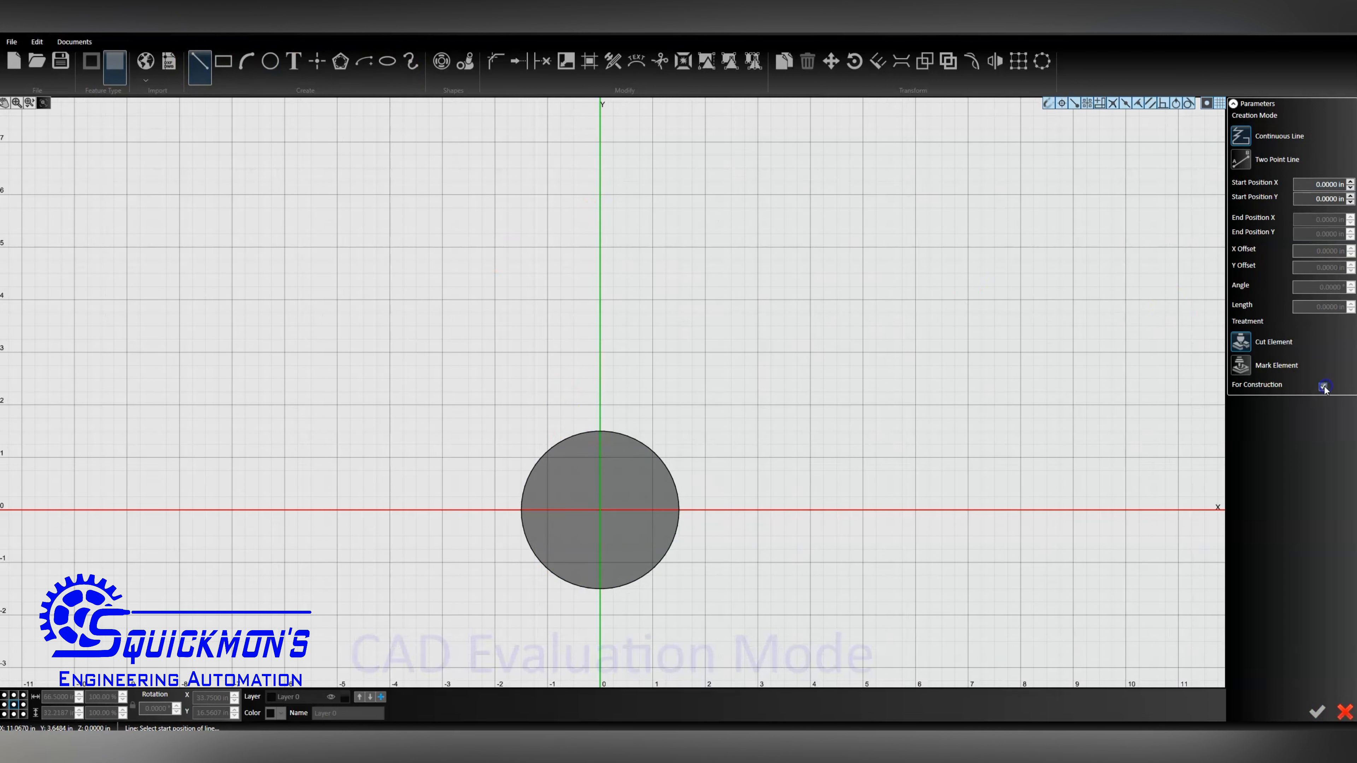
left_click(598, 431)
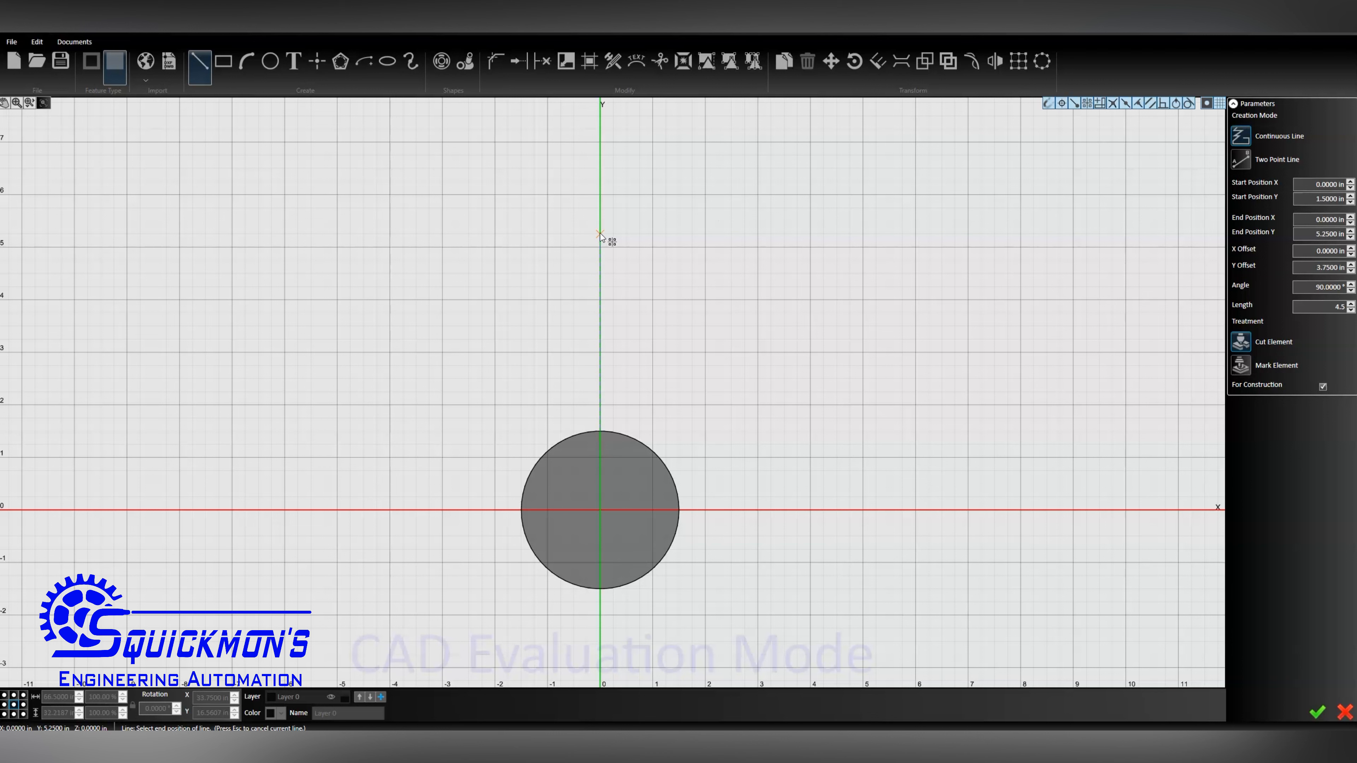
key("Return")
key("Return")
key("Escape")
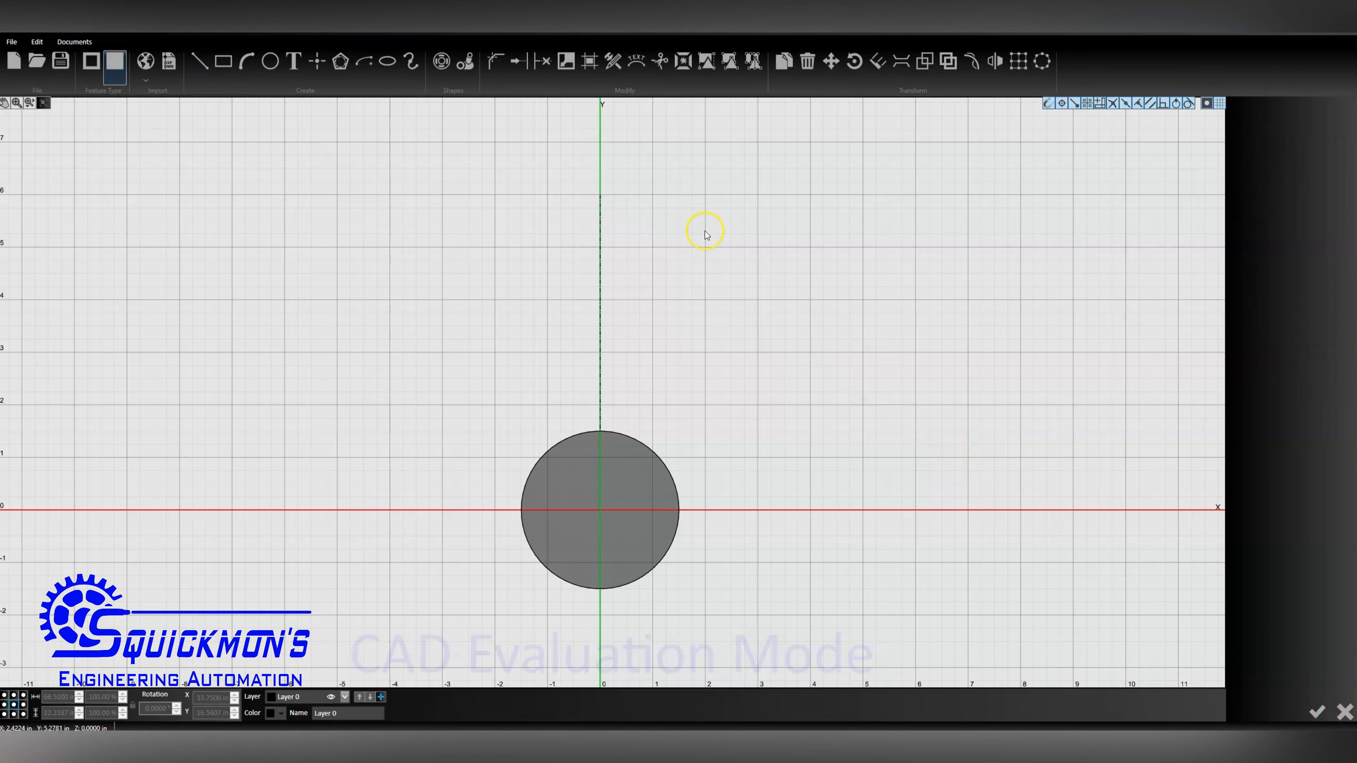
Draw a 0.625 in diameter circle centred on the upper end of the construction line
left_click(272, 70)
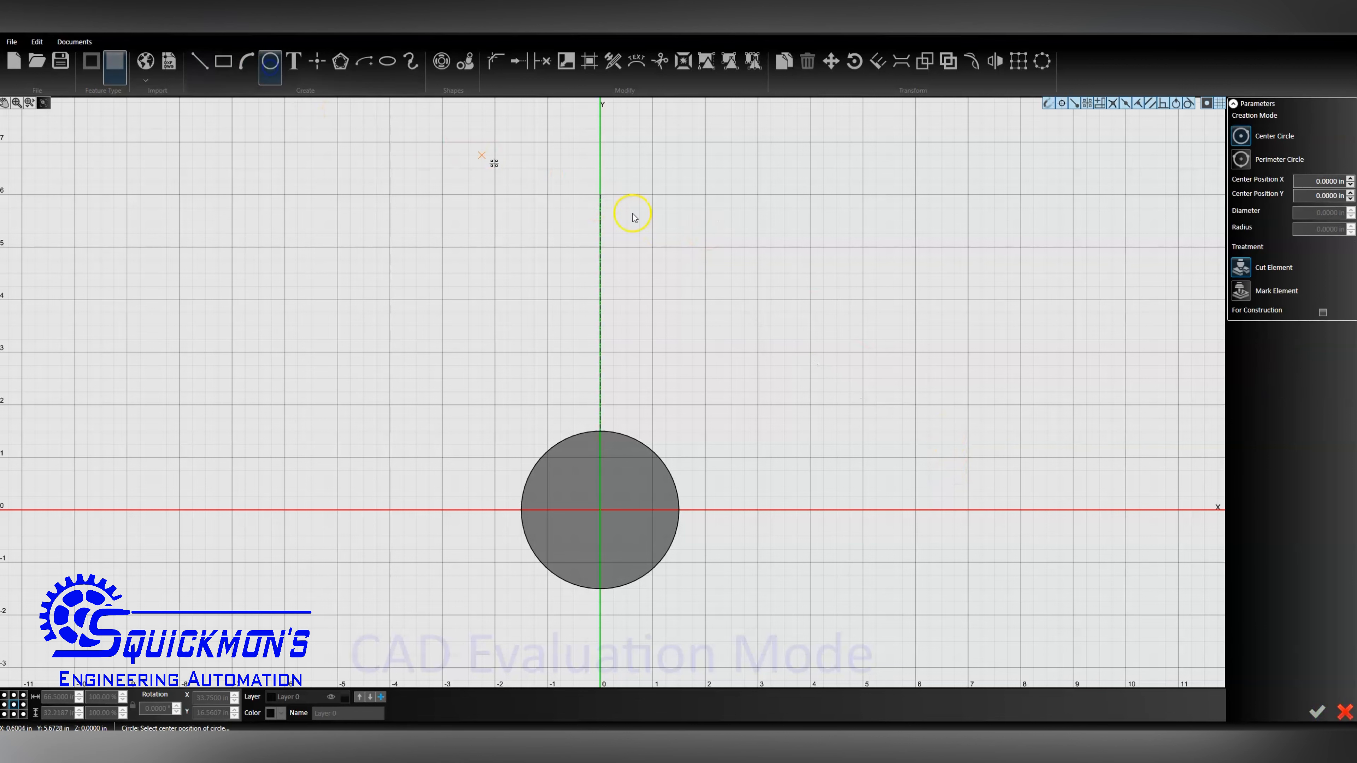
left_click(600, 196)
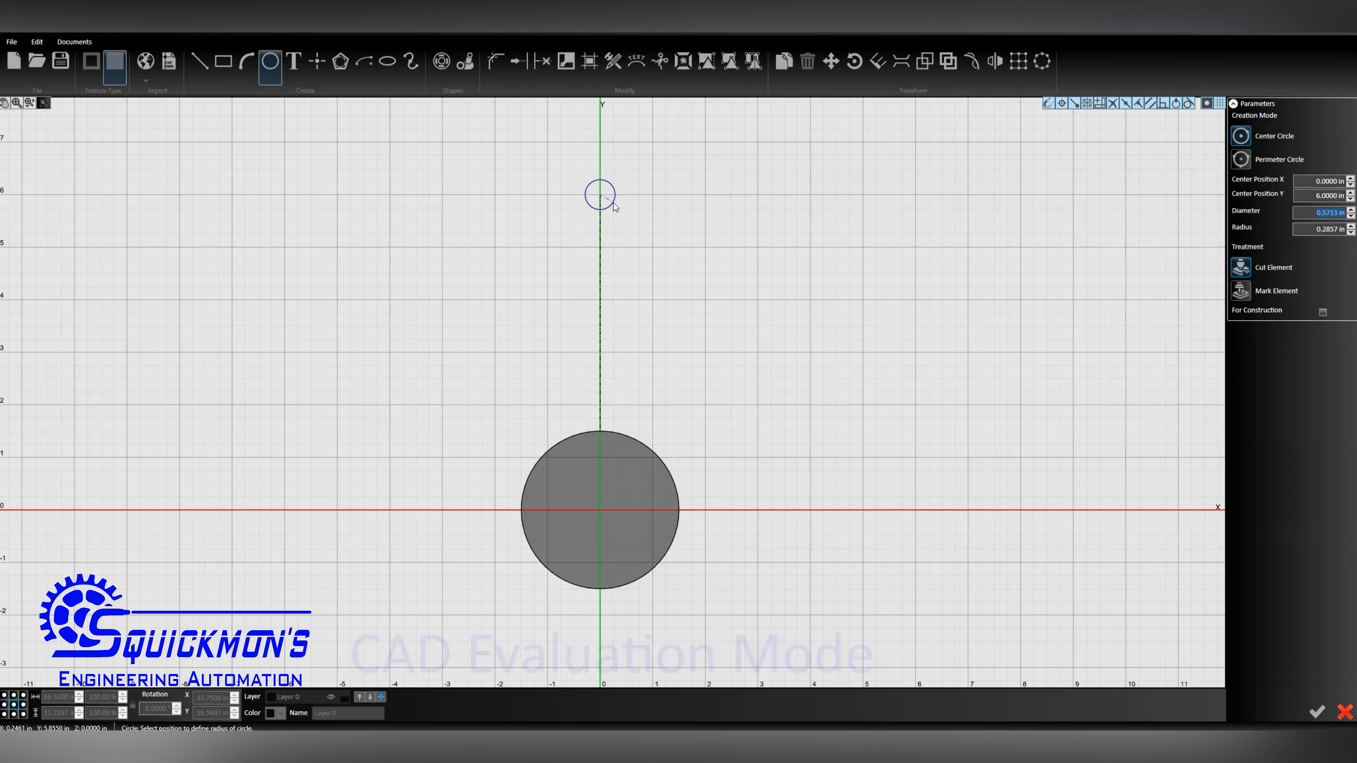
left_click(615, 207)
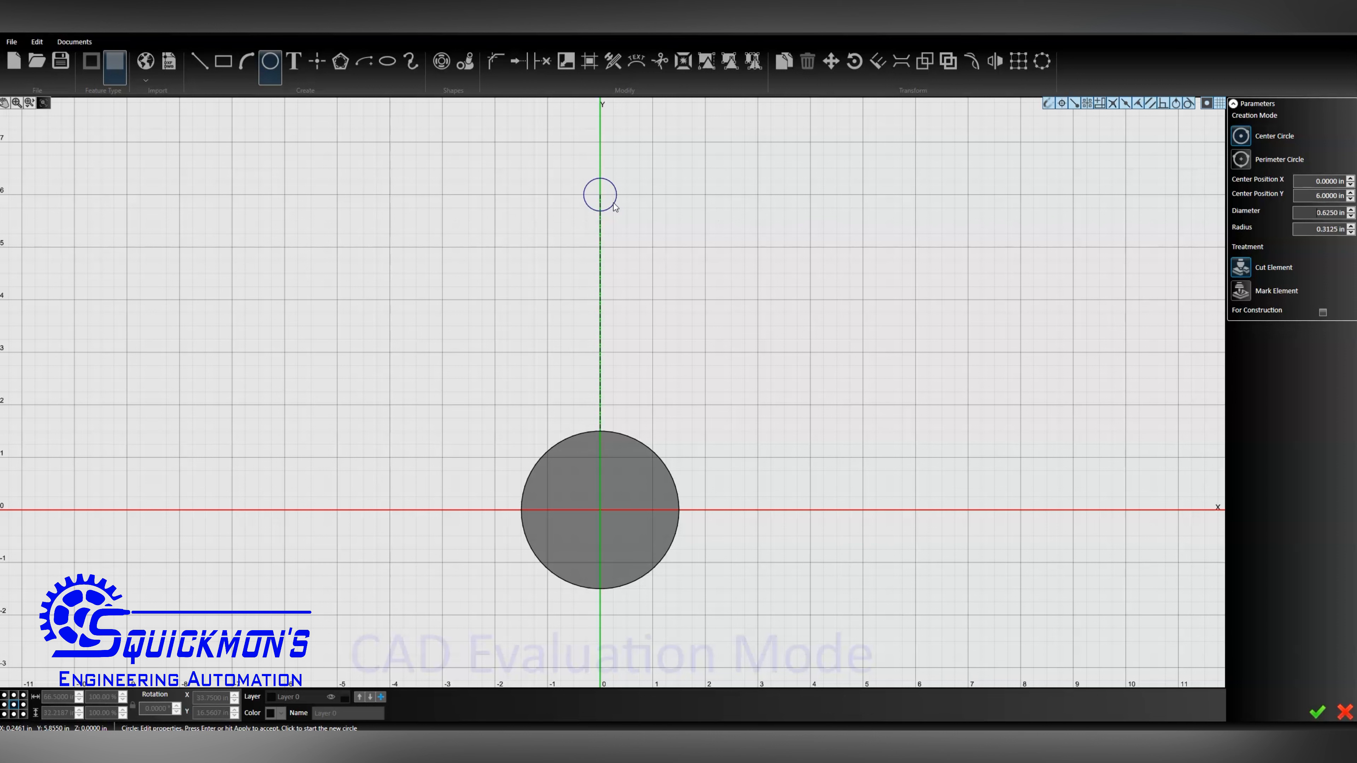
key("Return")
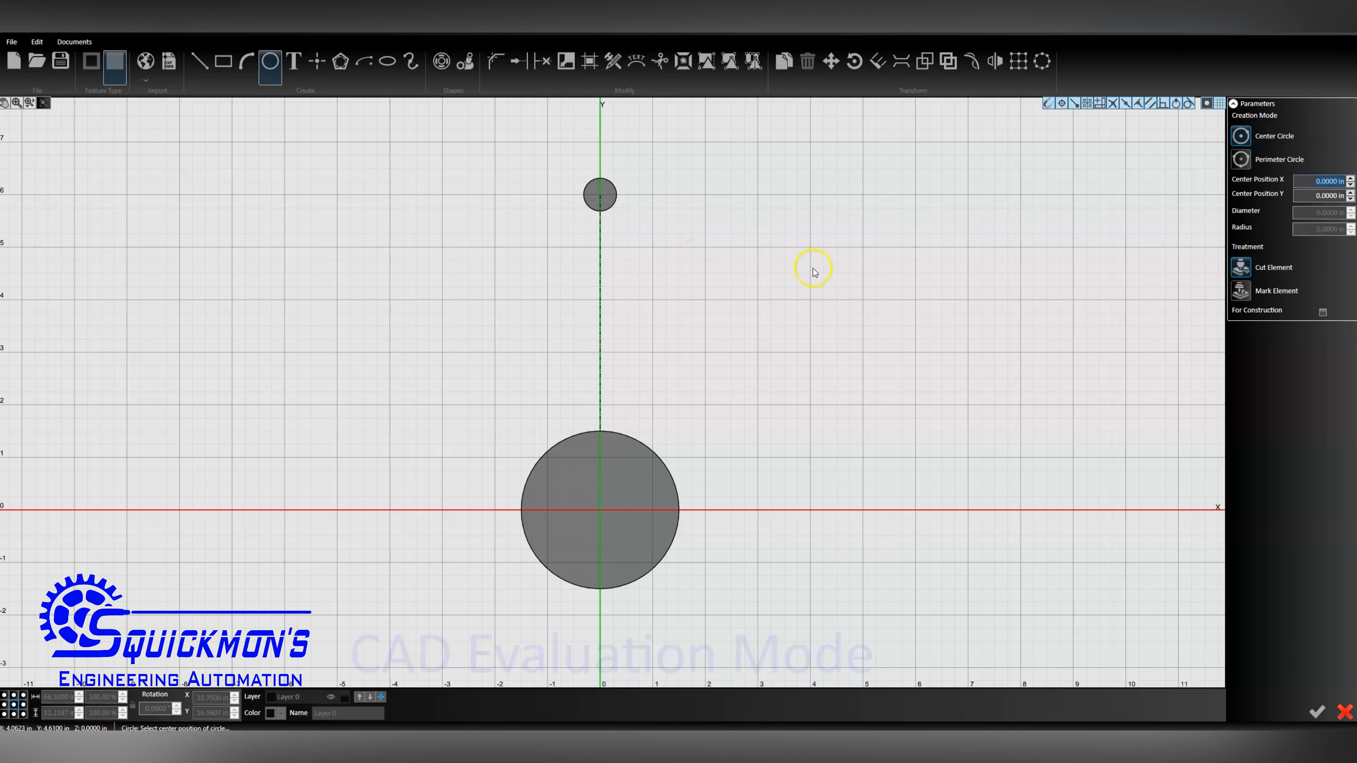
Add a concentric circle with a 1.625 in diameter around the small upper circle
left_click(602, 196)
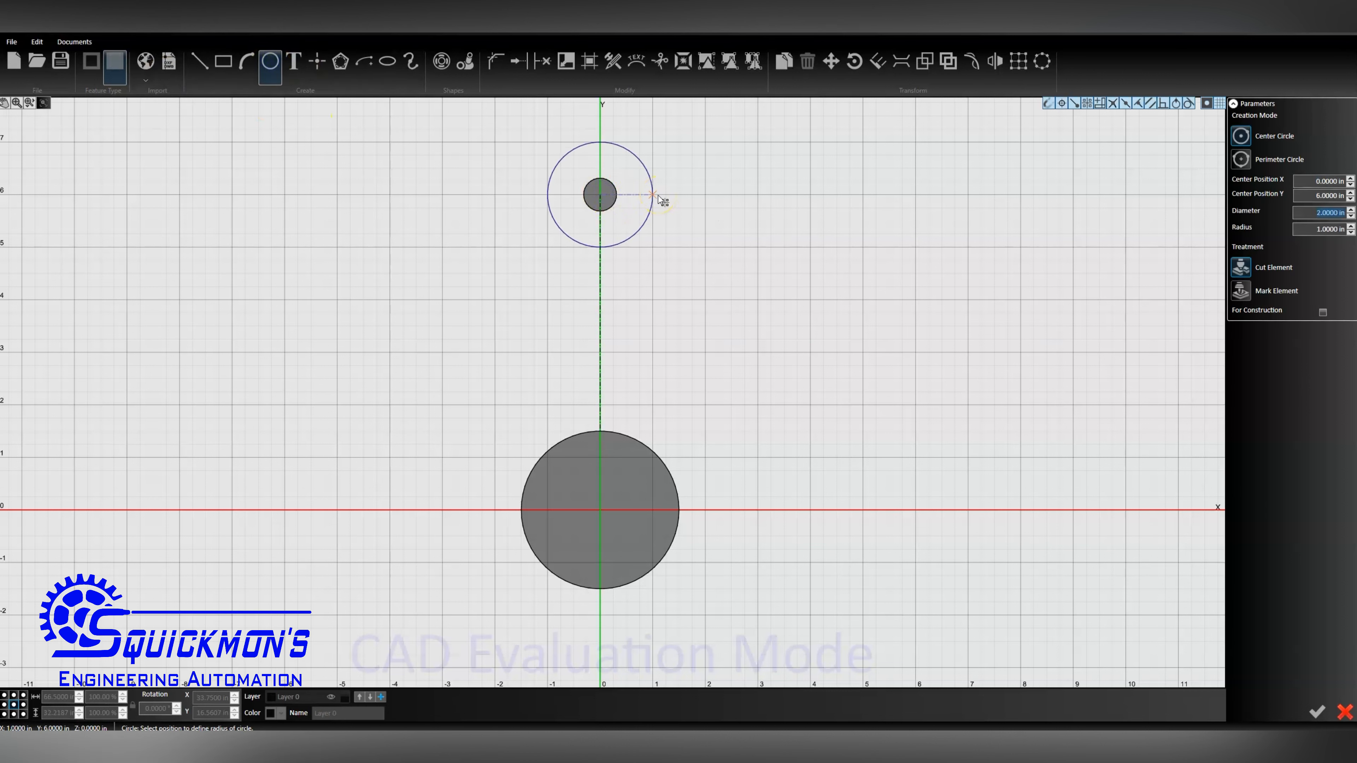
type("1")
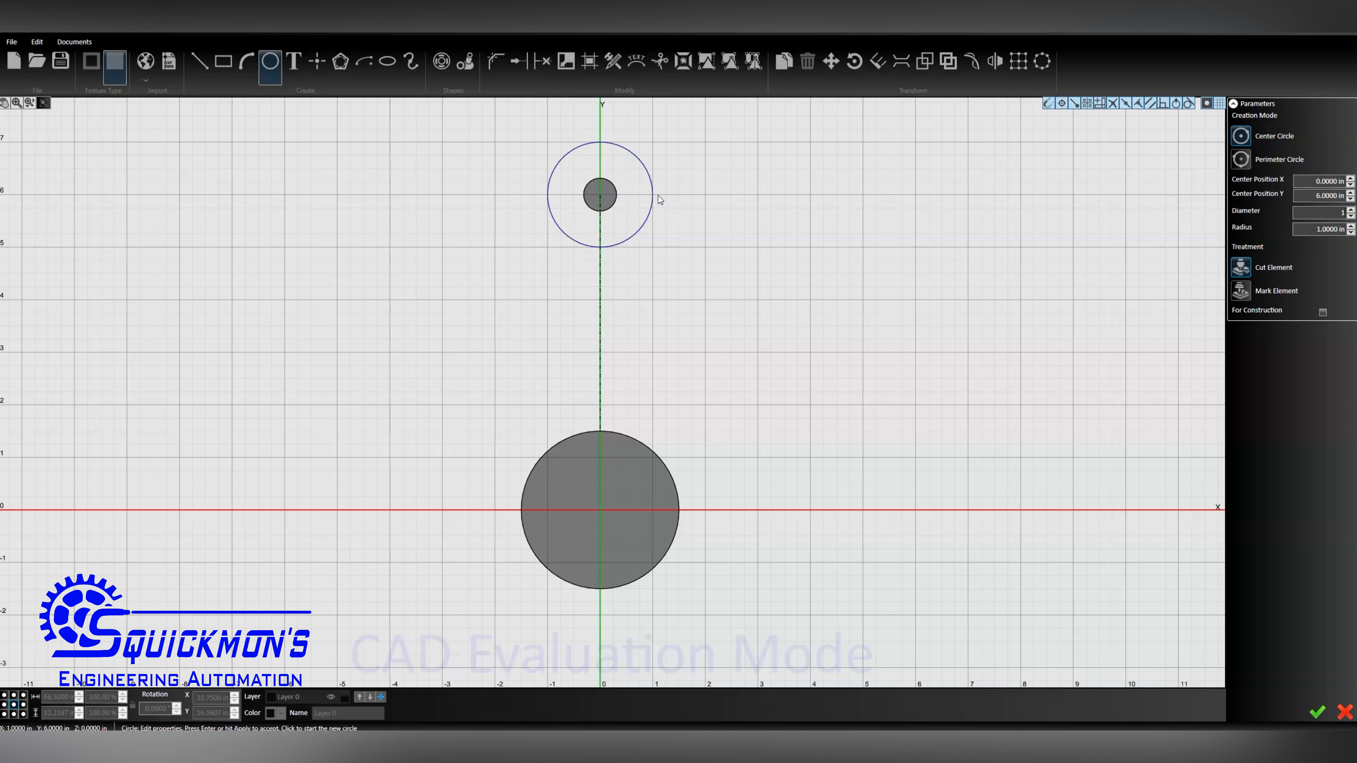
type(".625")
key("Tab")
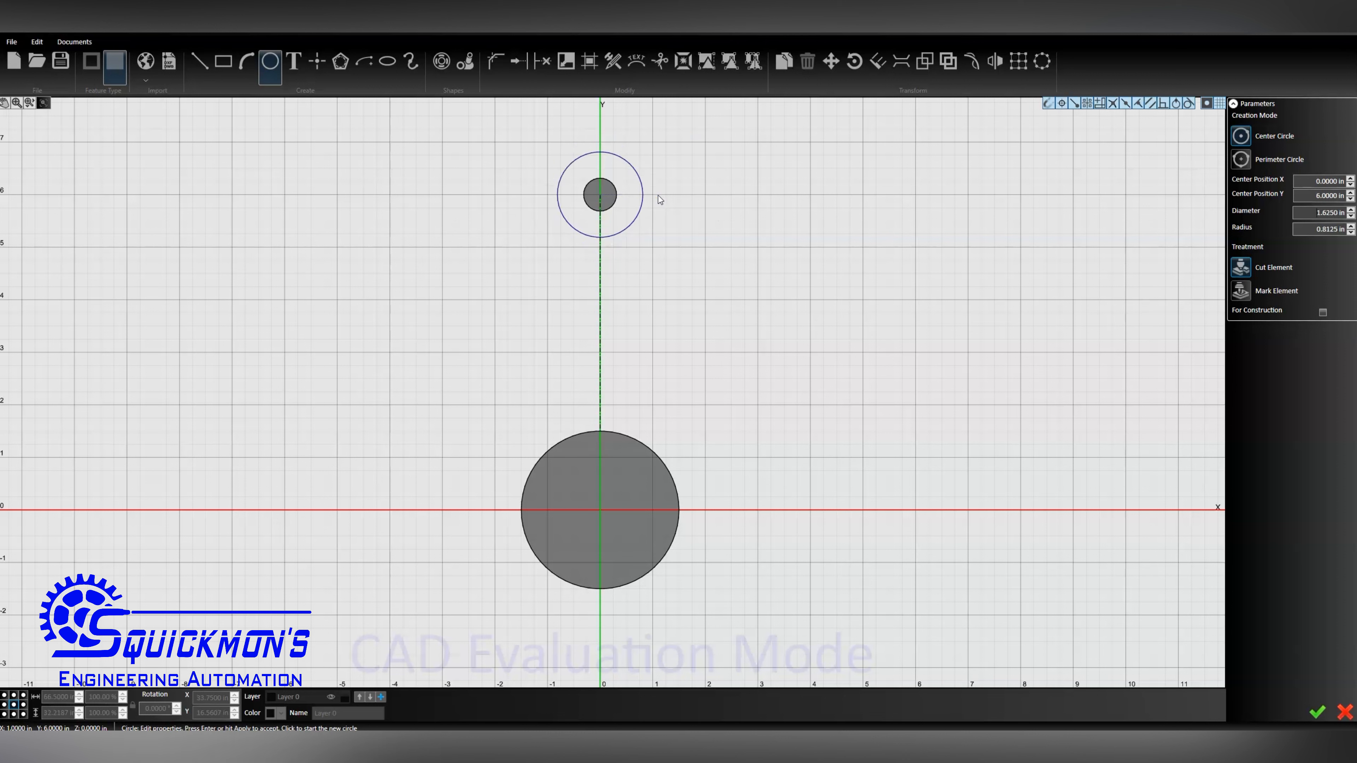
key("Return")
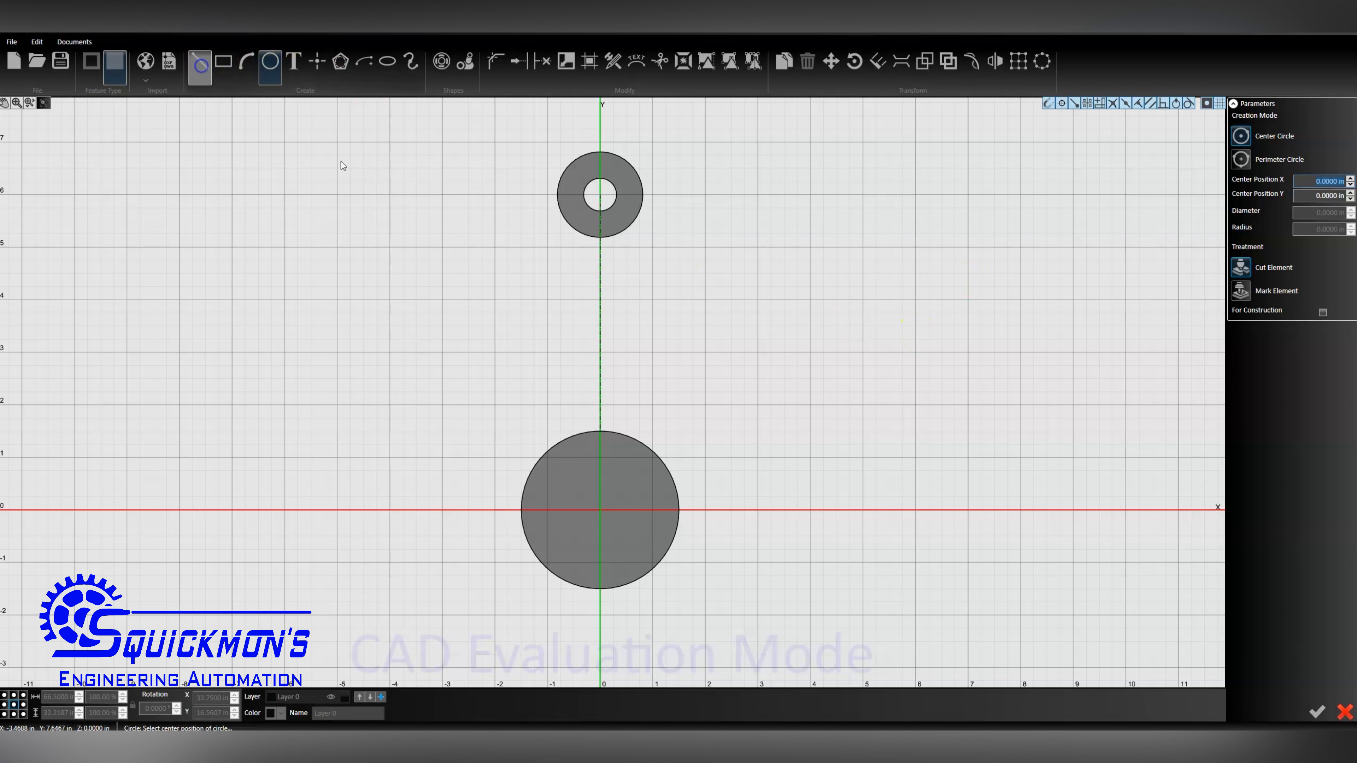
Draw a line from X -1, Y 6.5 in beside the upper circles to the tangent point on the 3 in circle's left side
left_click(200, 60)
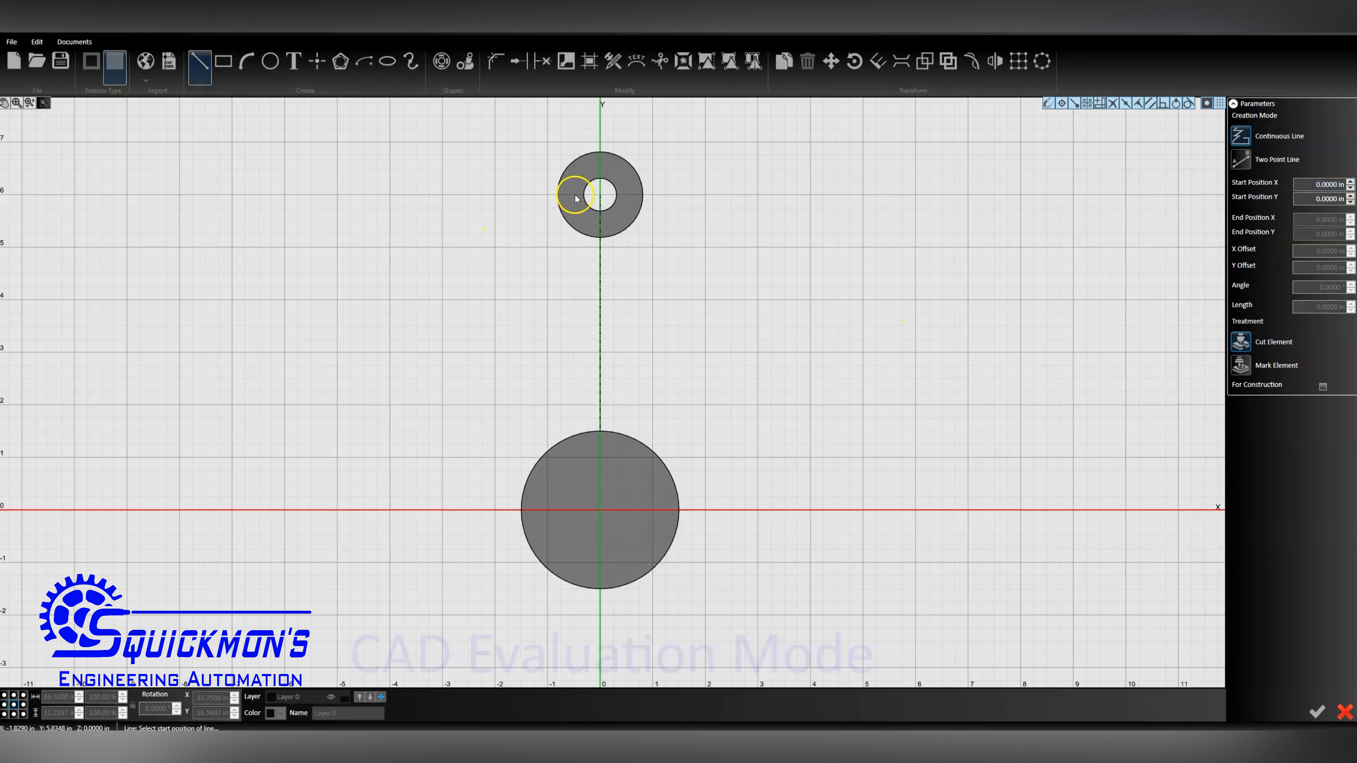
left_click(550, 170)
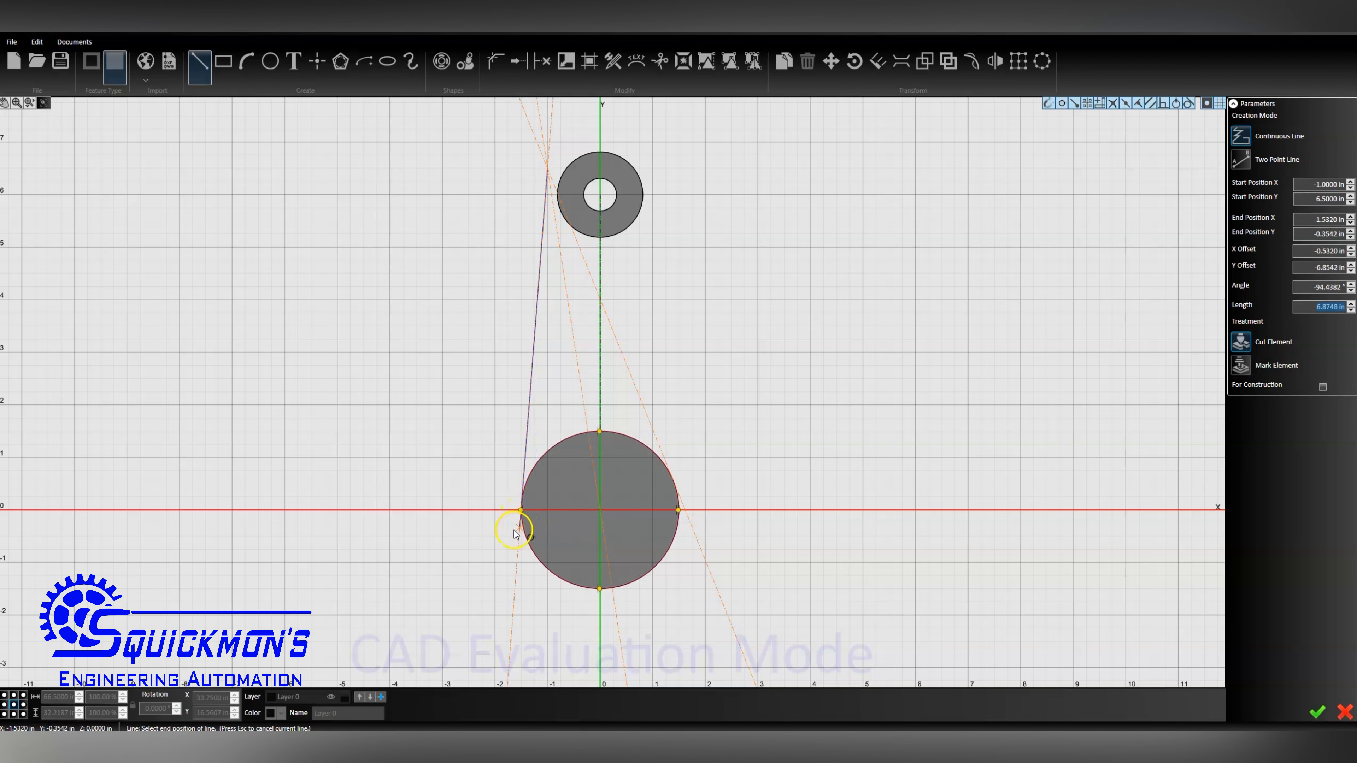
scroll(507, 509, "up", 1)
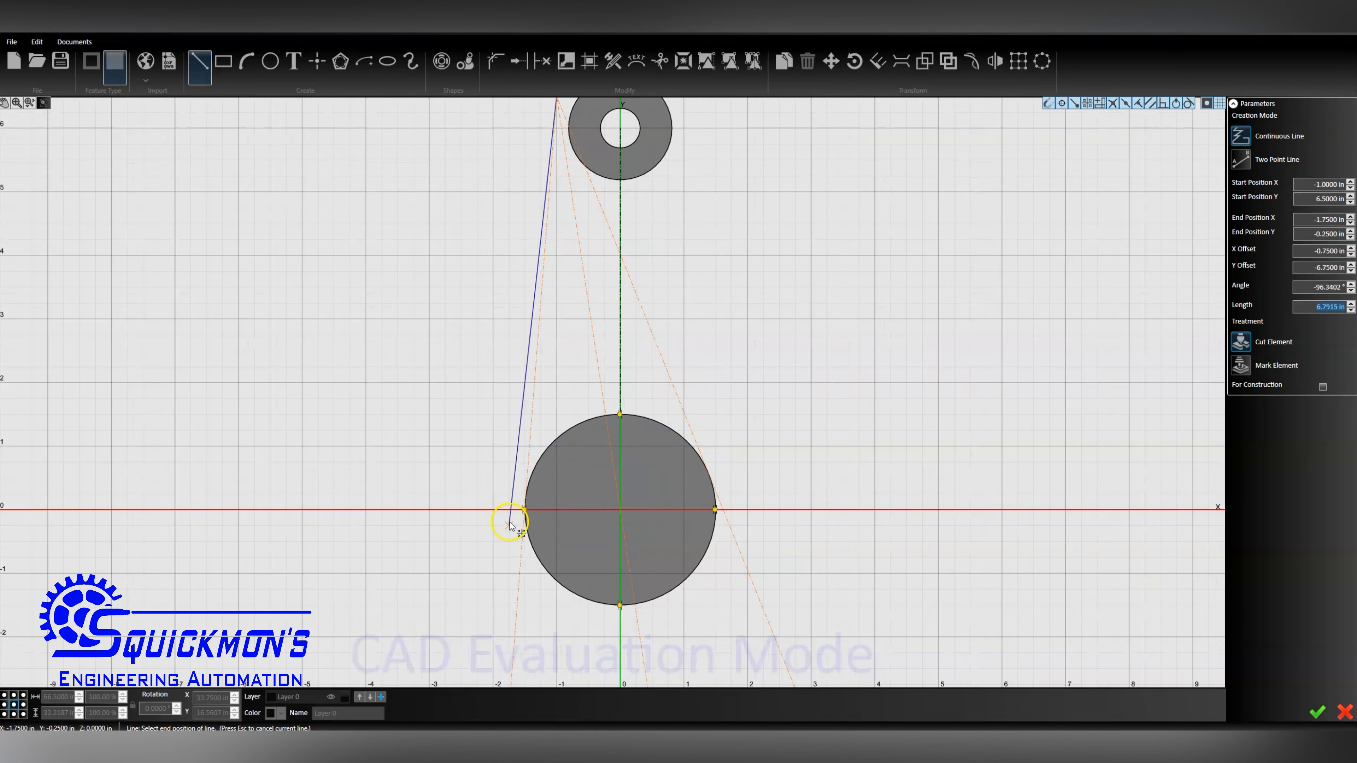
left_click(526, 506)
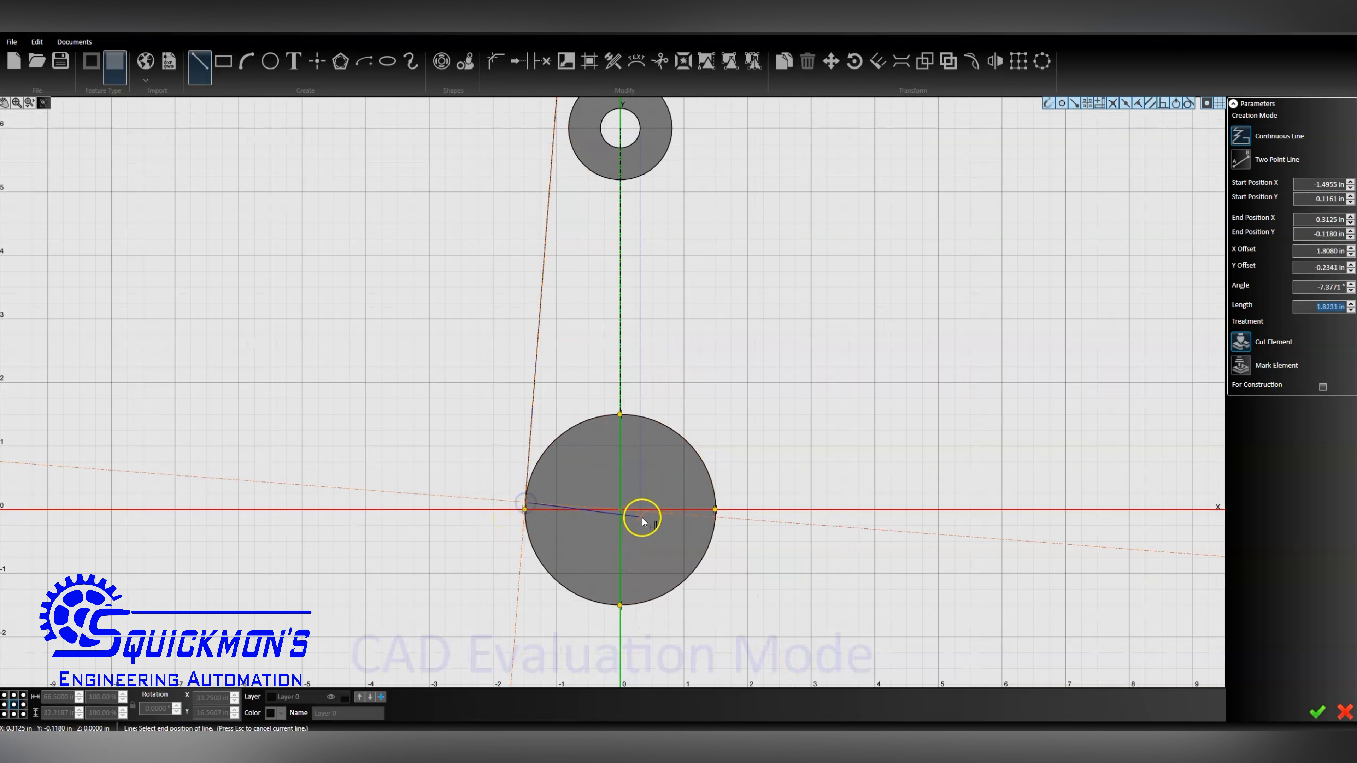
key("Escape")
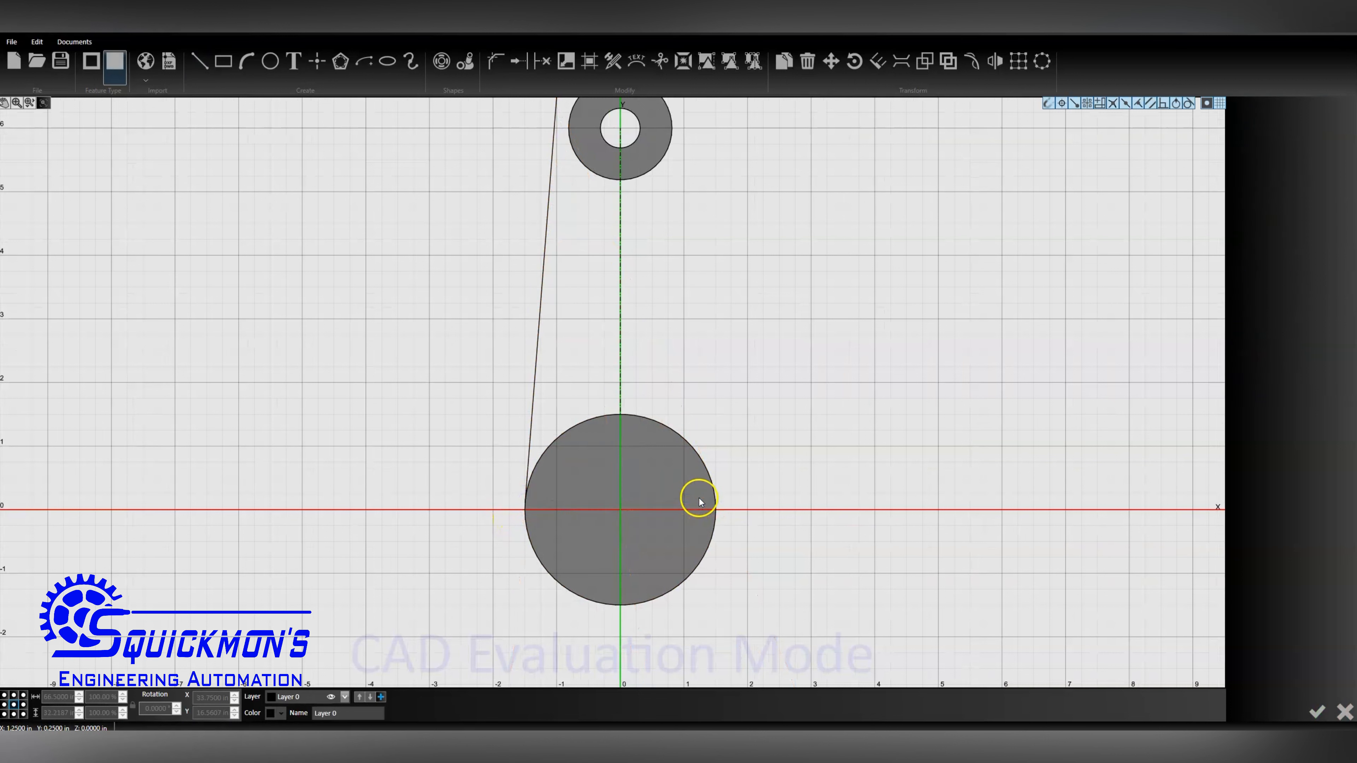
Draw a line from X 1, Y 6.25 in down to the tangent point on the 3 in circle's right side
left_click(200, 62)
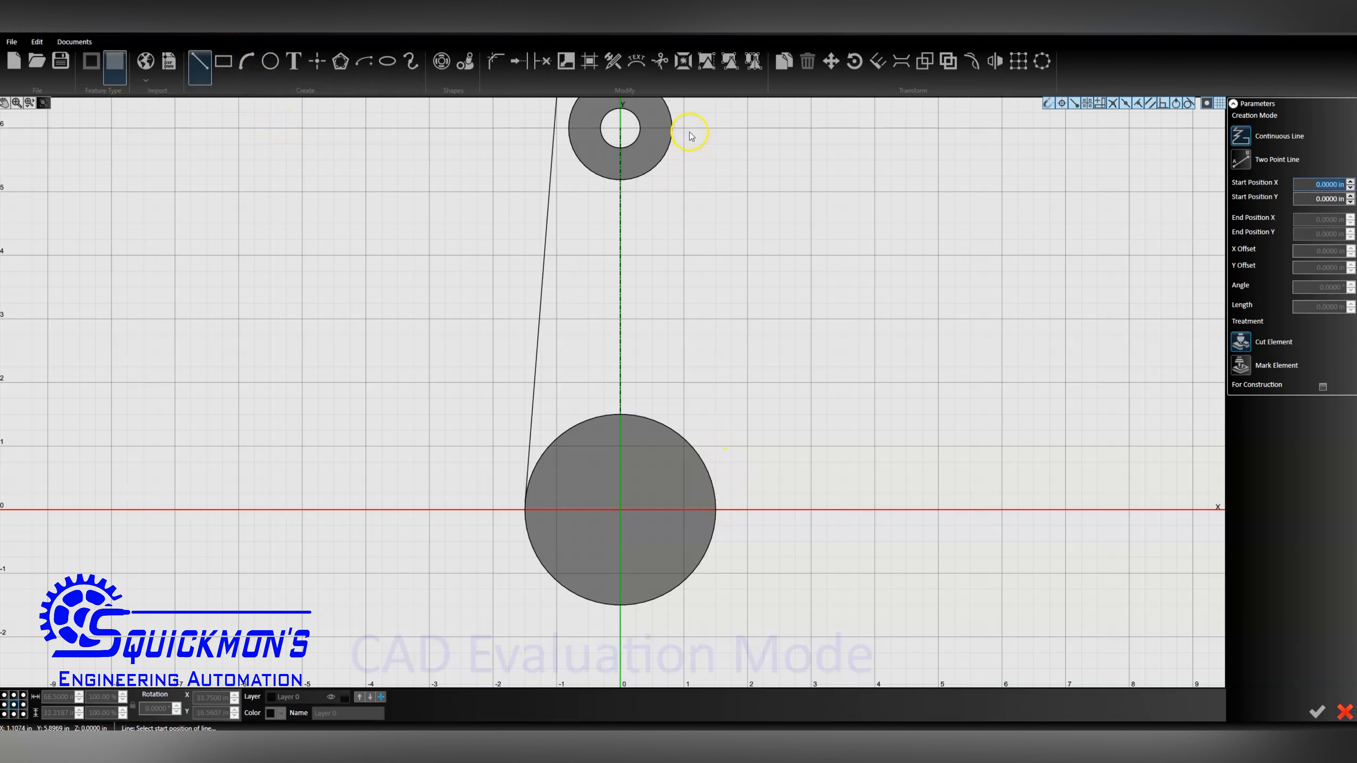
left_click(686, 115)
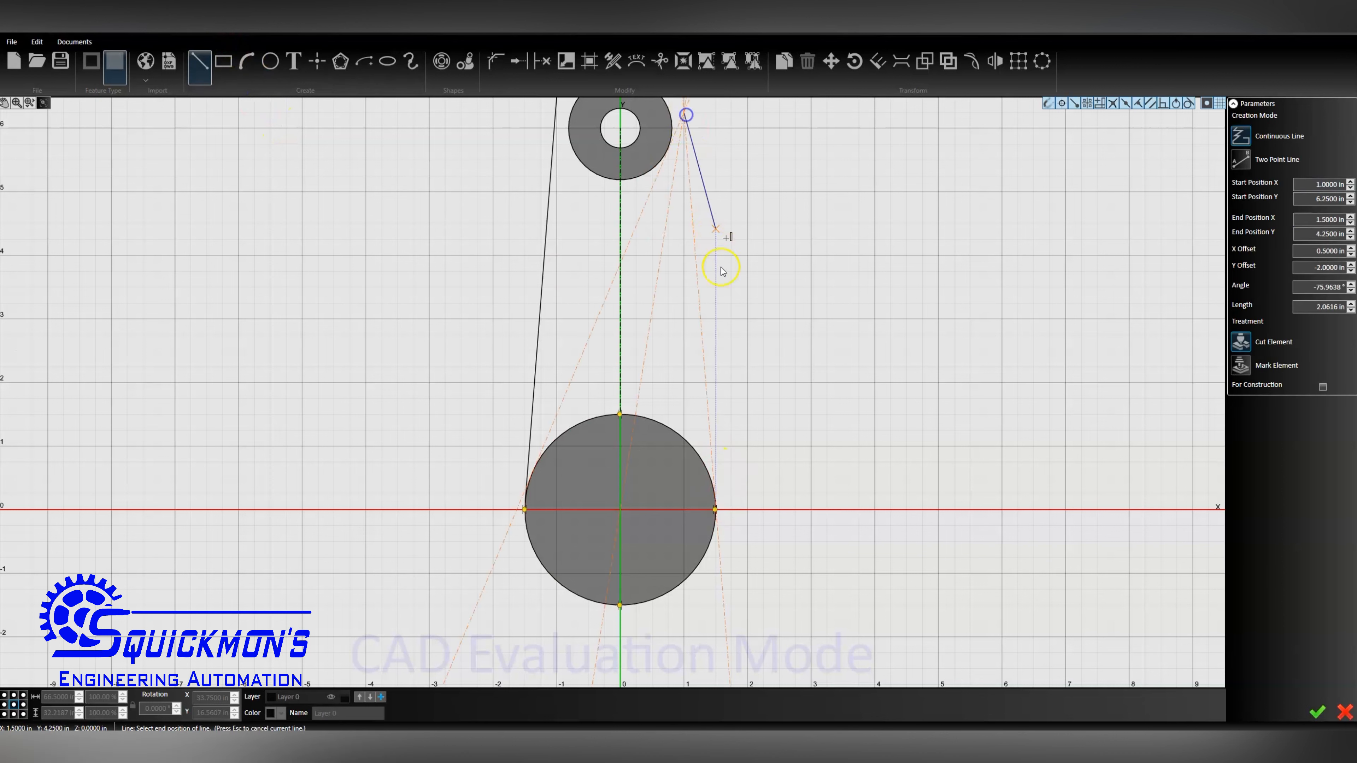
left_click(719, 507)
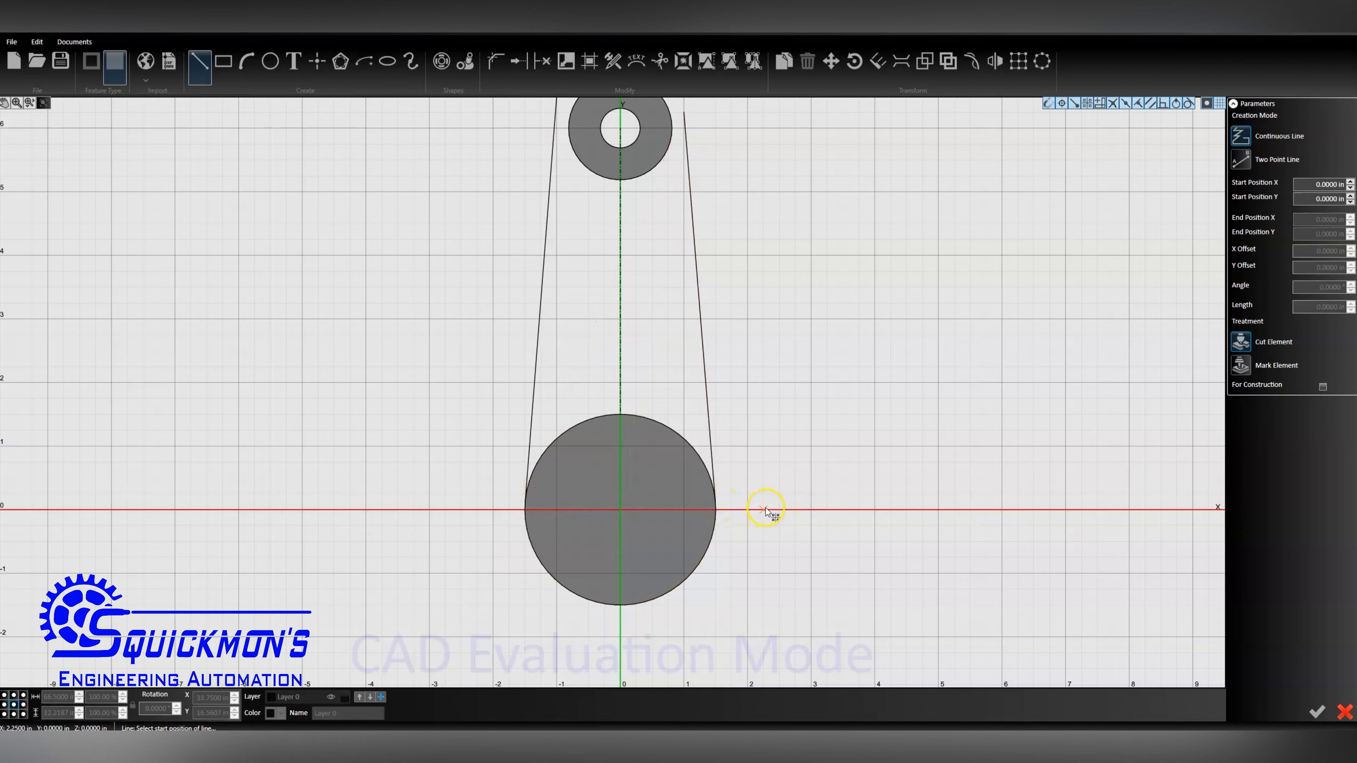
scroll(806, 621, "down", 1)
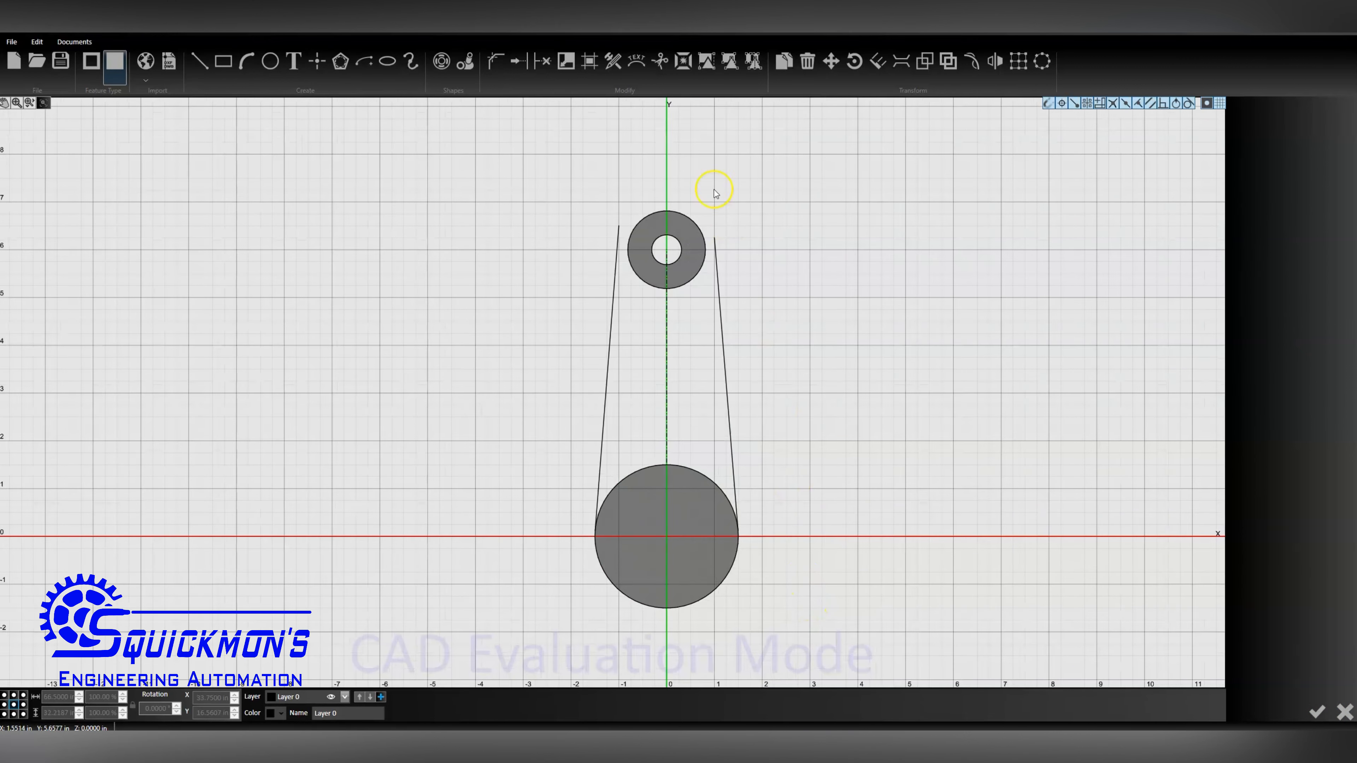
Move the upper endpoints of both side lines onto the tangent points of the 1.625 in circle
scroll(730, 224, "up", 4)
left_click_drag(589, 238, 600, 263)
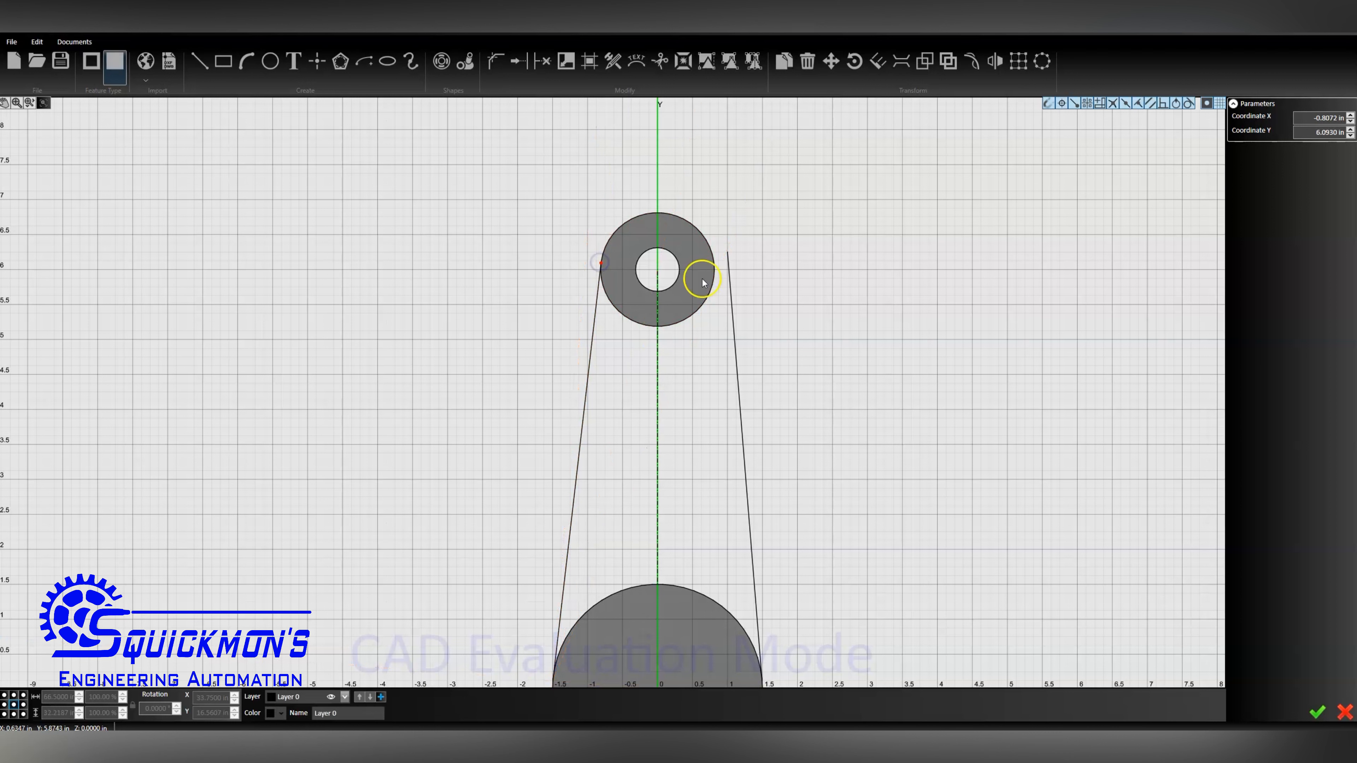
left_click_drag(727, 254, 716, 262)
left_click(848, 324)
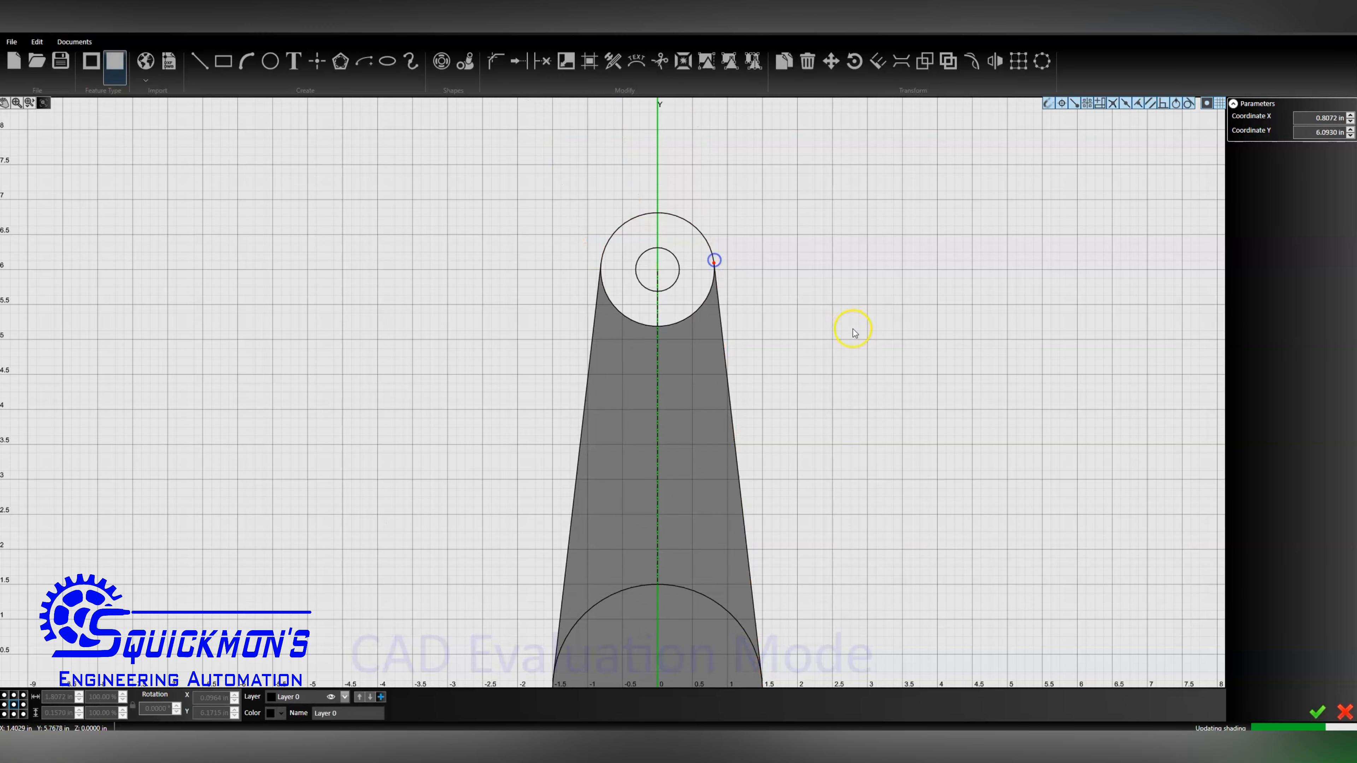
scroll(839, 310, "up", 2)
scroll(850, 305, "down", 3)
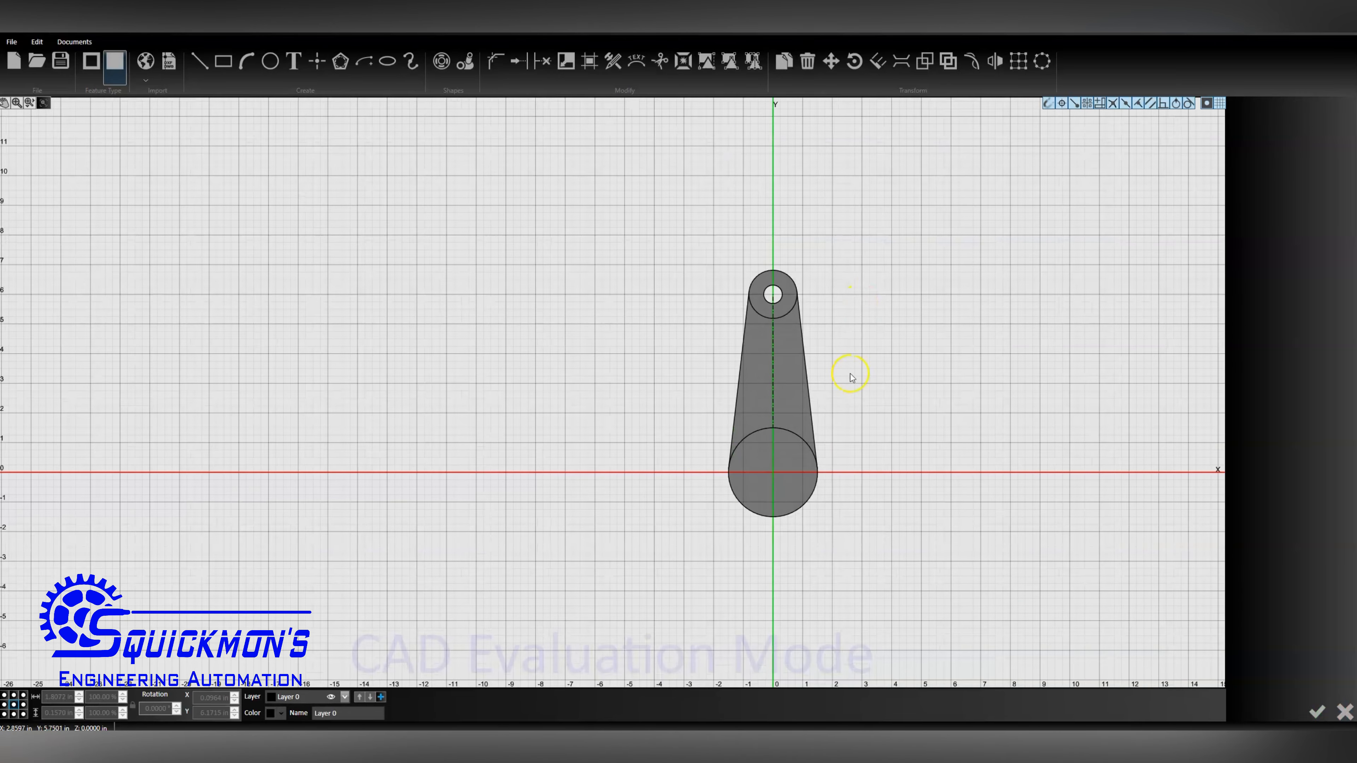
Readjust the lower endpoints of both side lines to the tangent points on the 3 in circle
scroll(822, 461, "up", 5)
scroll(808, 454, "up", 1)
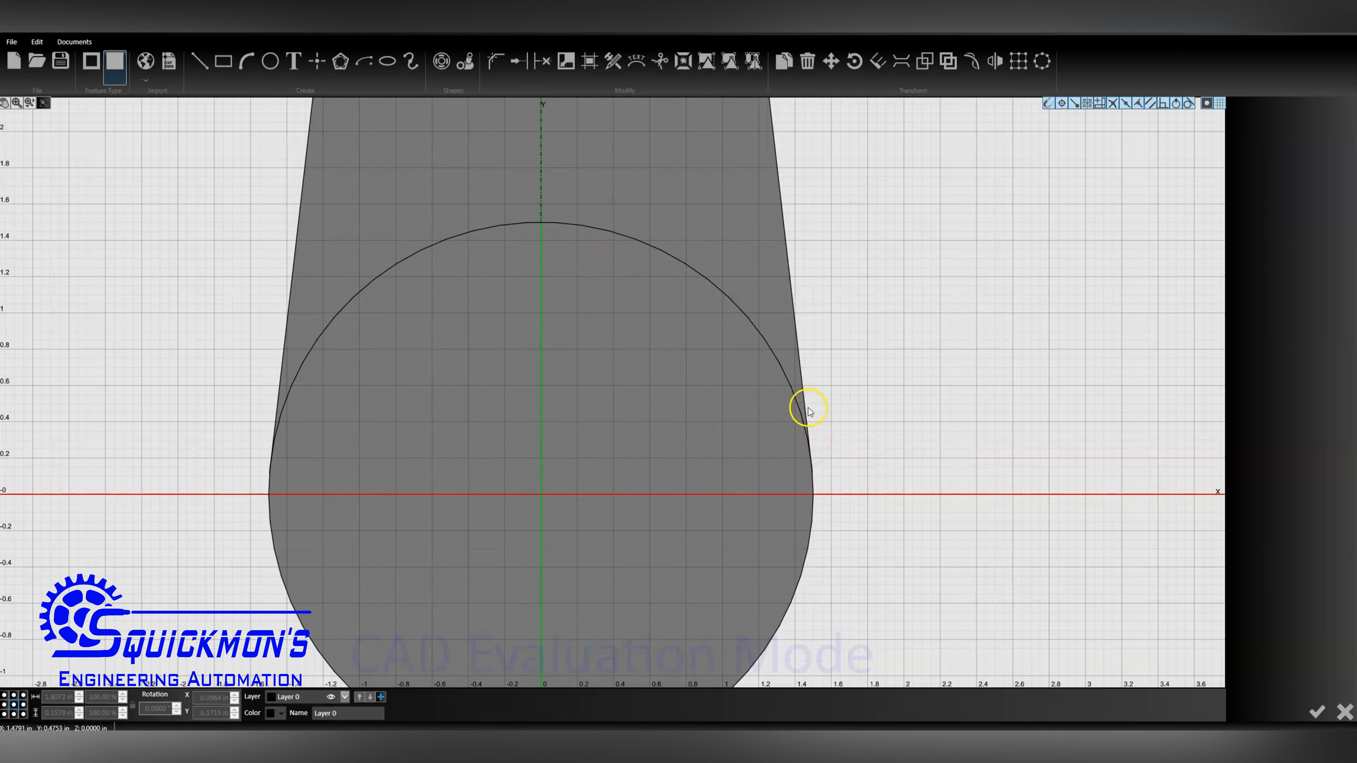
left_click(806, 413)
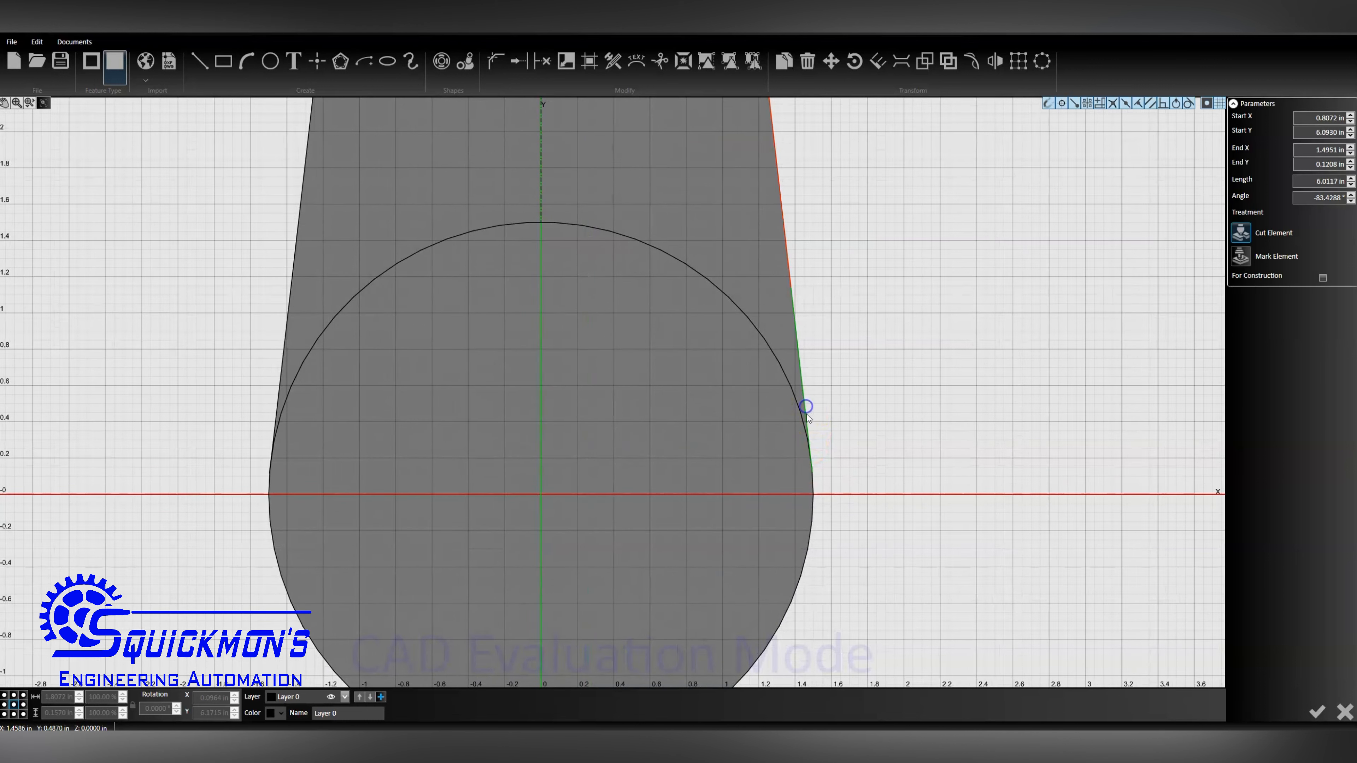
left_click(812, 473)
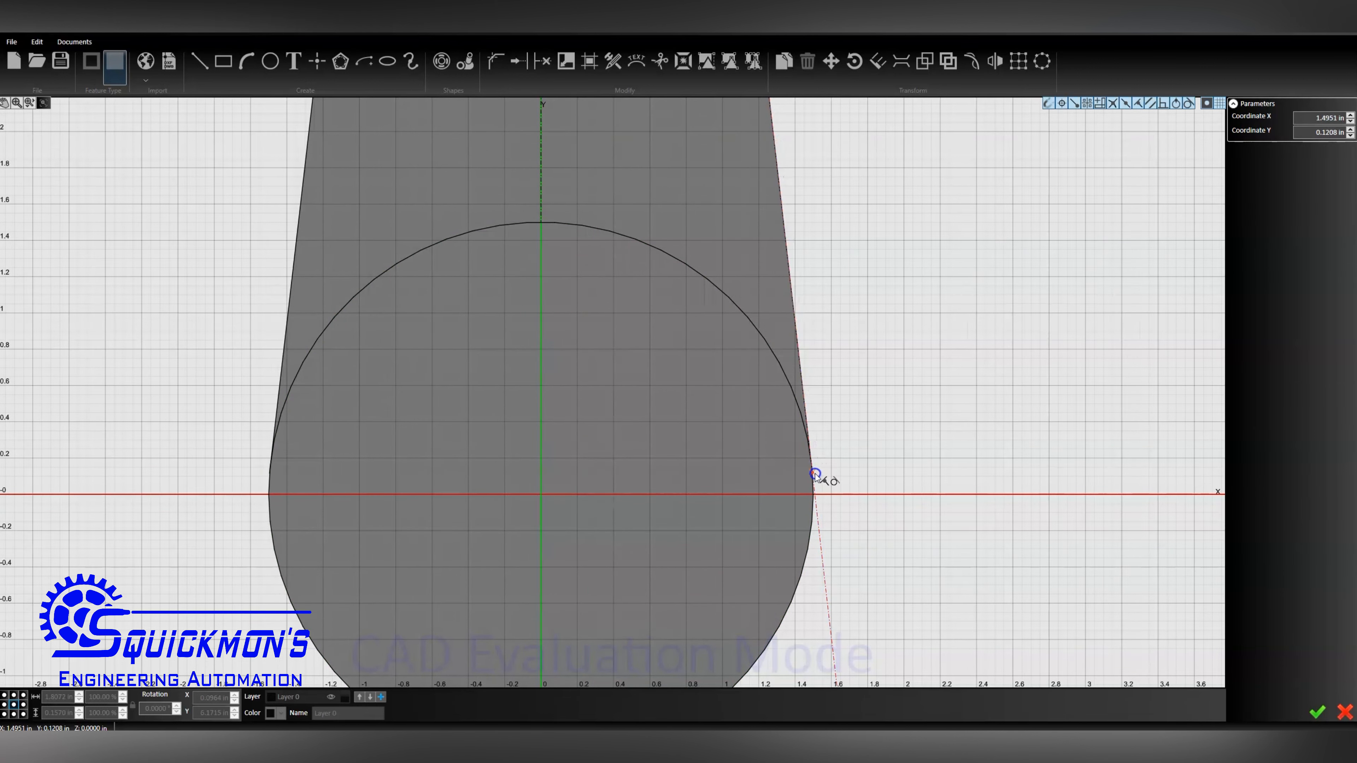
left_click(814, 474)
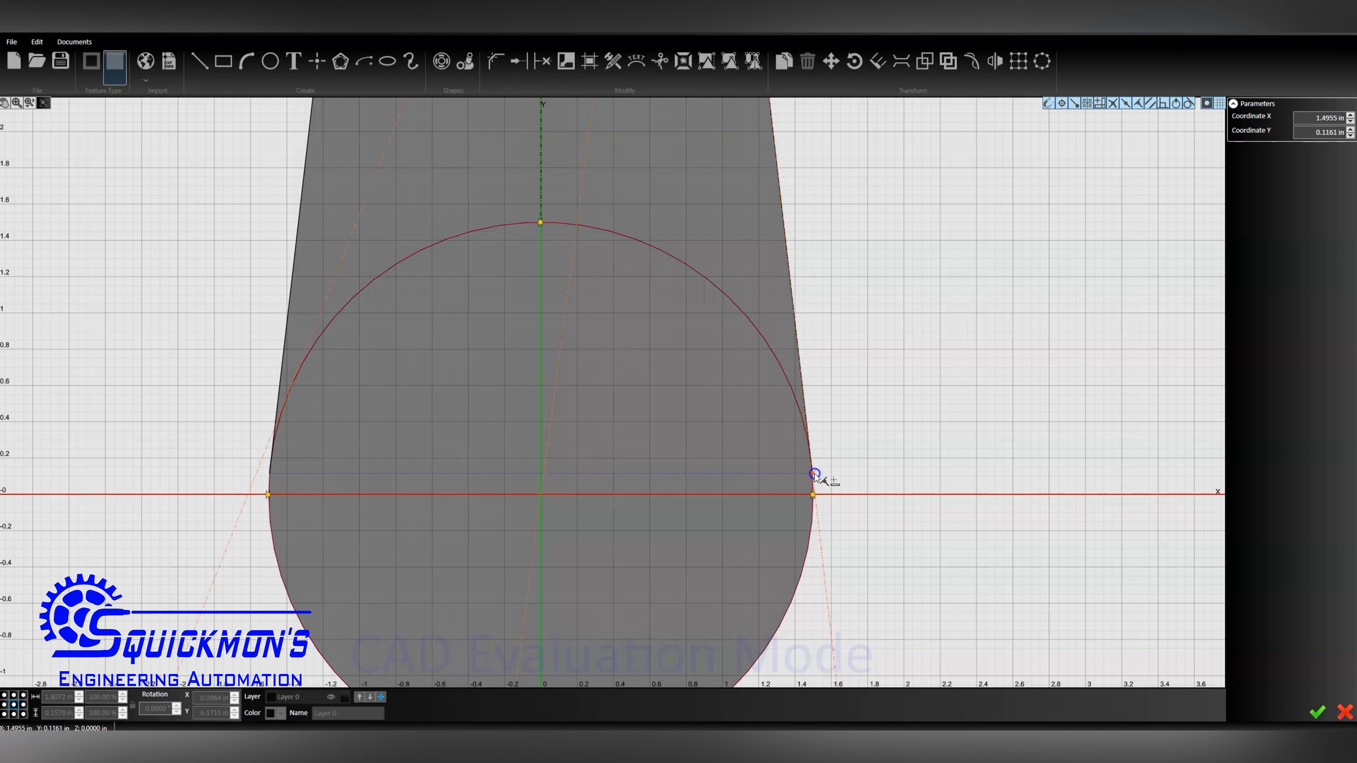
left_click_drag(814, 475, 814, 472)
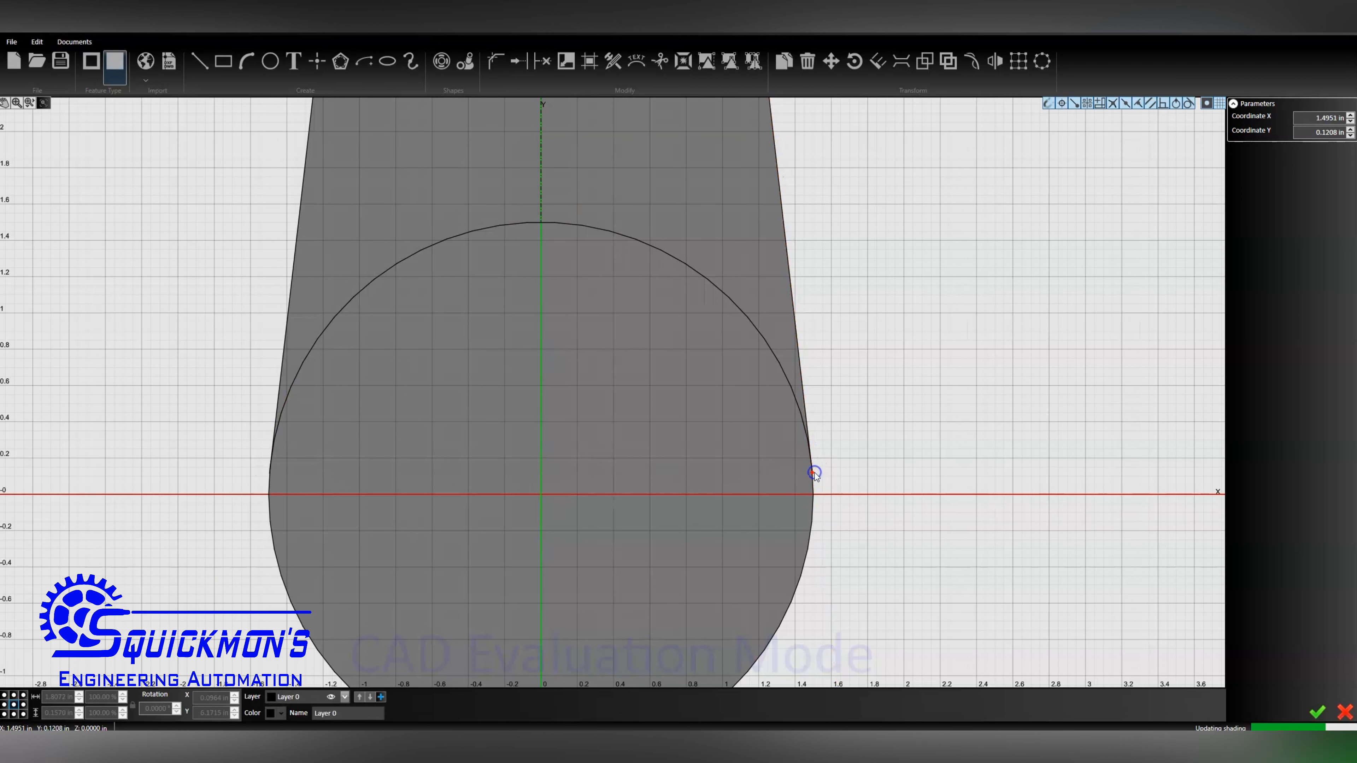
left_click(280, 391)
left_click_drag(269, 474, 268, 466)
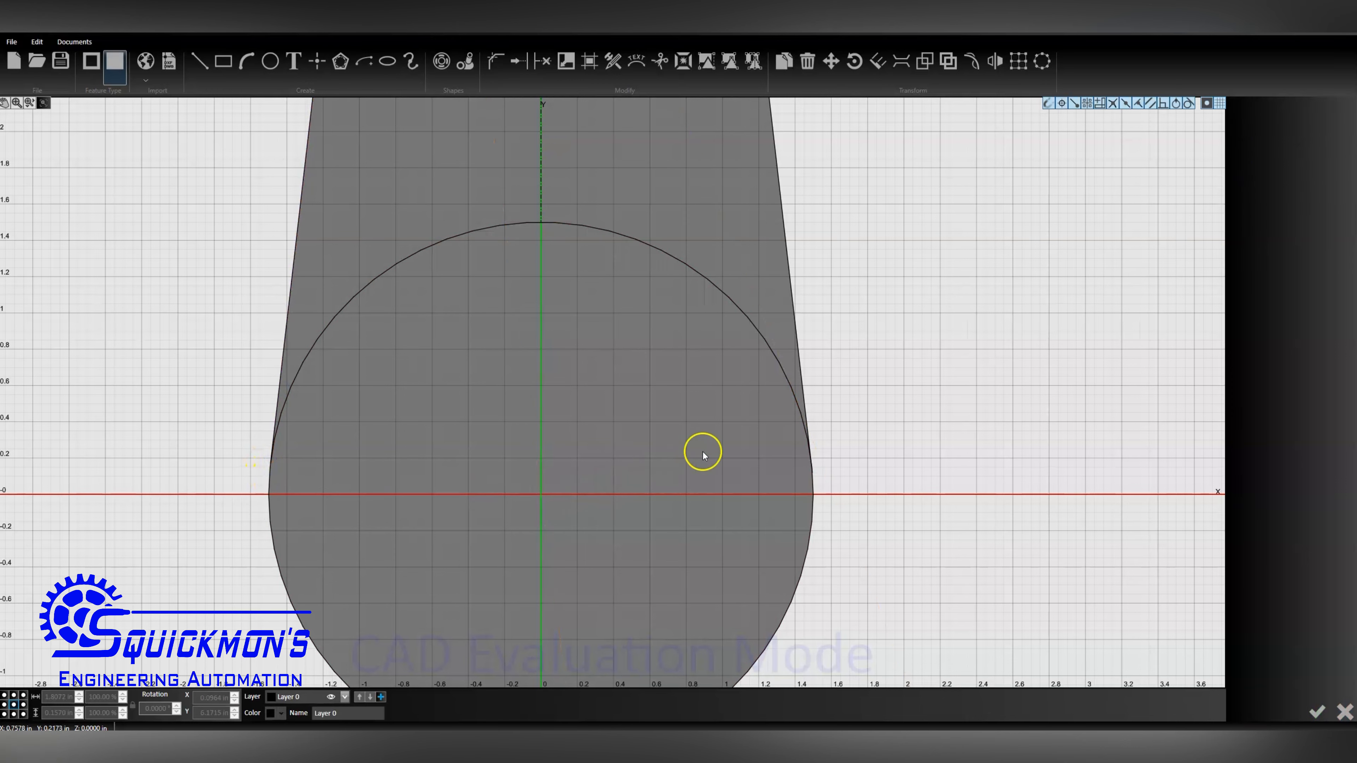
Trim away the inner lower arc of the 1.625 in circle between the two side lines
scroll(927, 448, "down", 2)
scroll(928, 448, "down", 3)
scroll(903, 343, "up", 1)
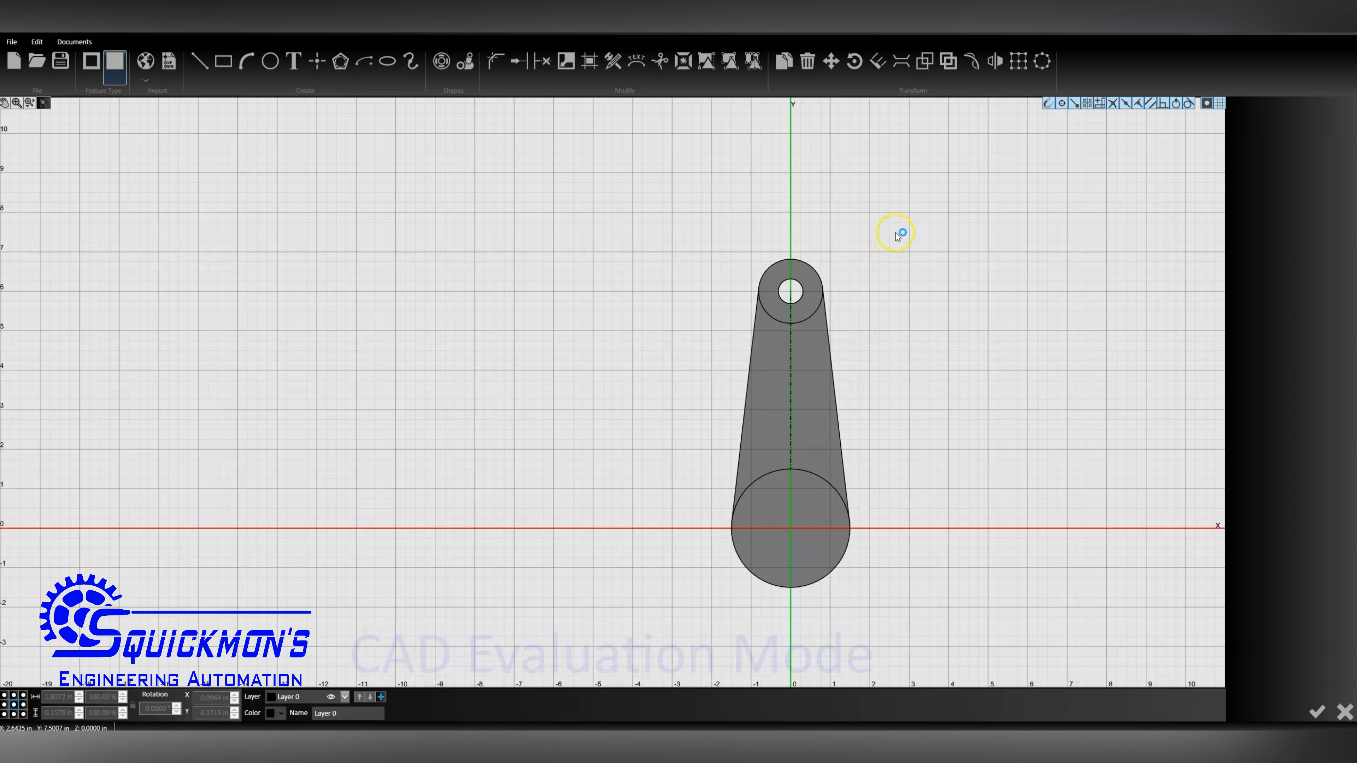
key("t")
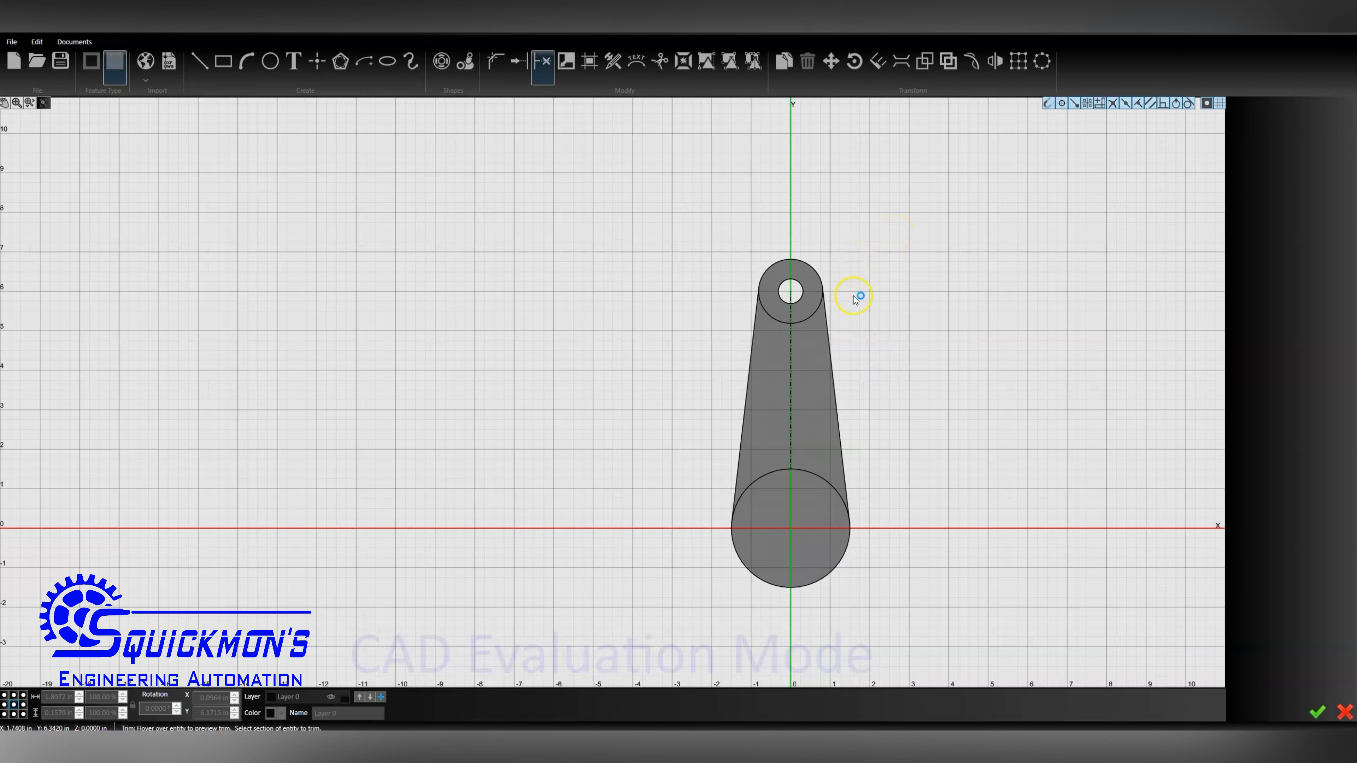
left_click(813, 314)
left_click(772, 313)
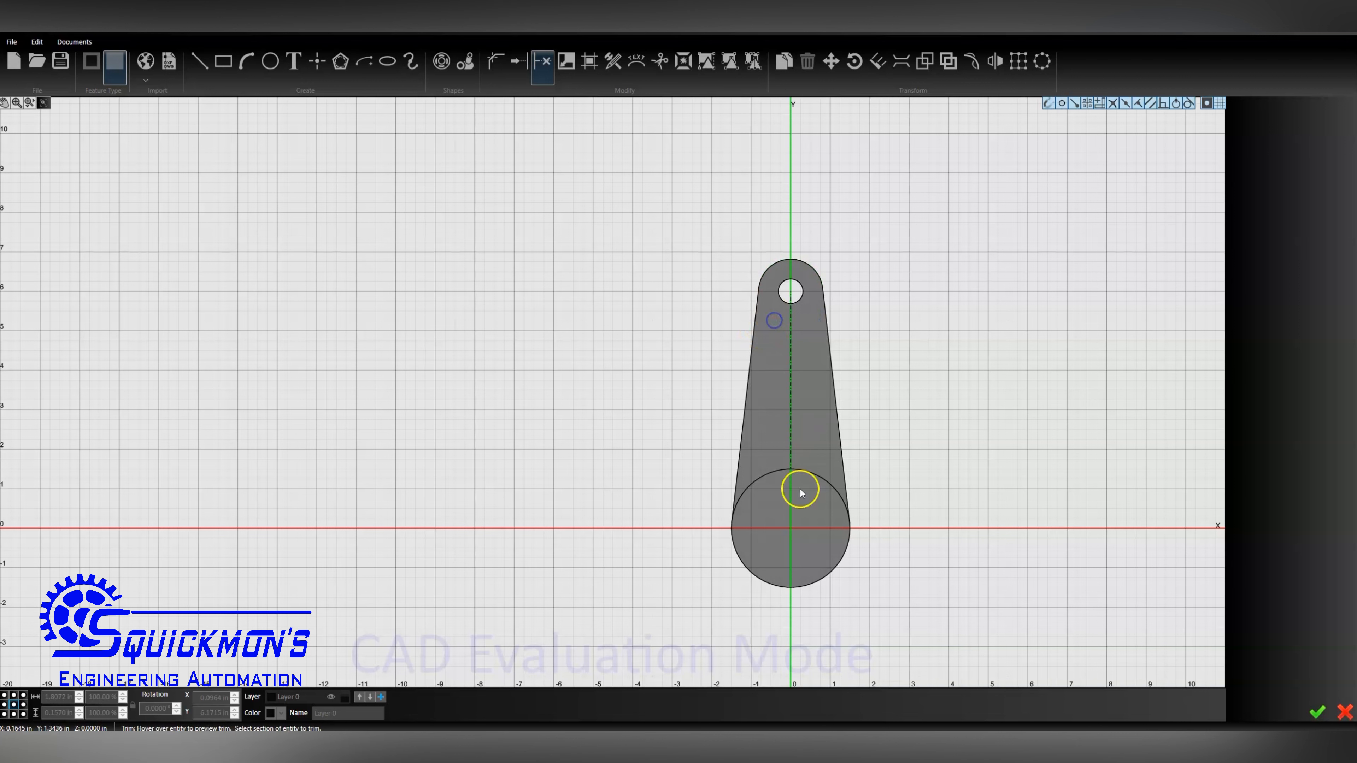
Trim away the lower arc of the 3 in circle below the side lines' tangent points, keeping the concave upper arc
left_click(830, 572)
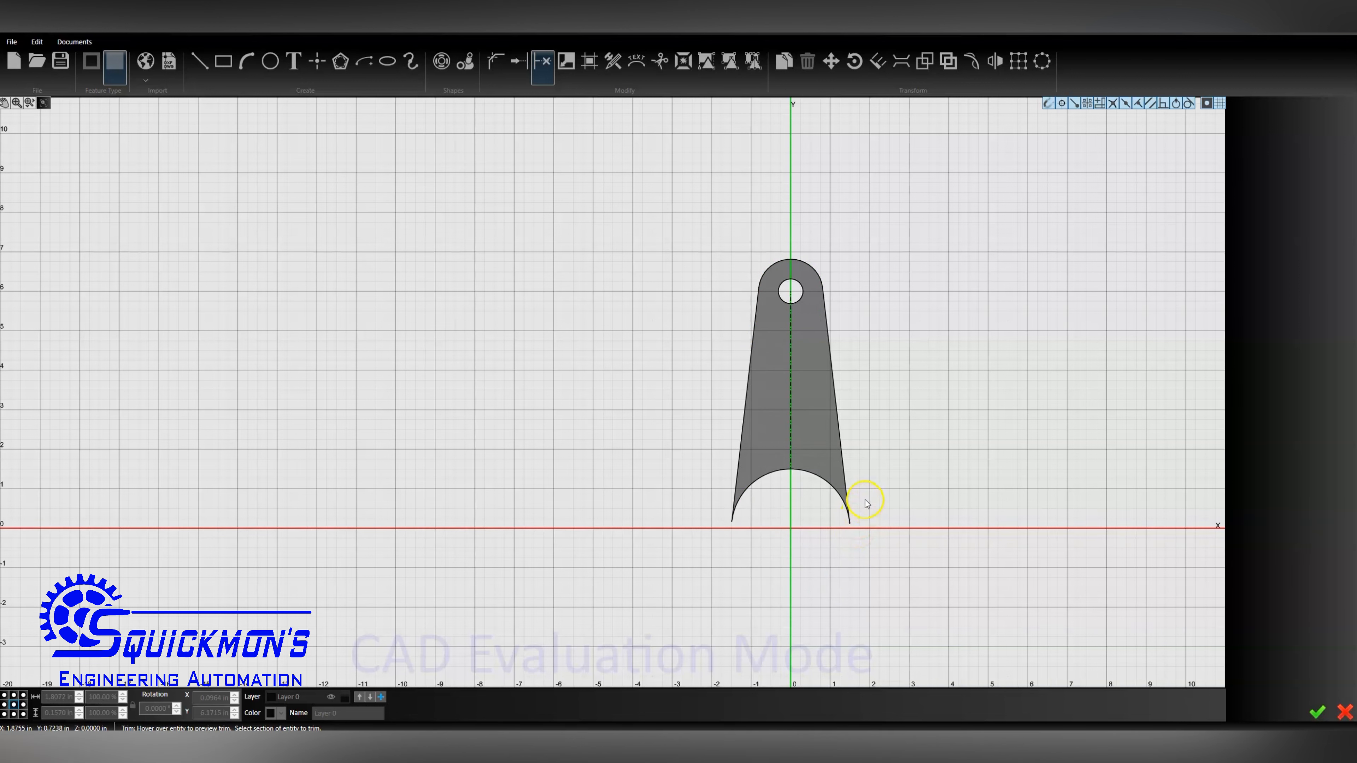
scroll(863, 497, "down", 3)
scroll(836, 394, "up", 2)
left_click(883, 386)
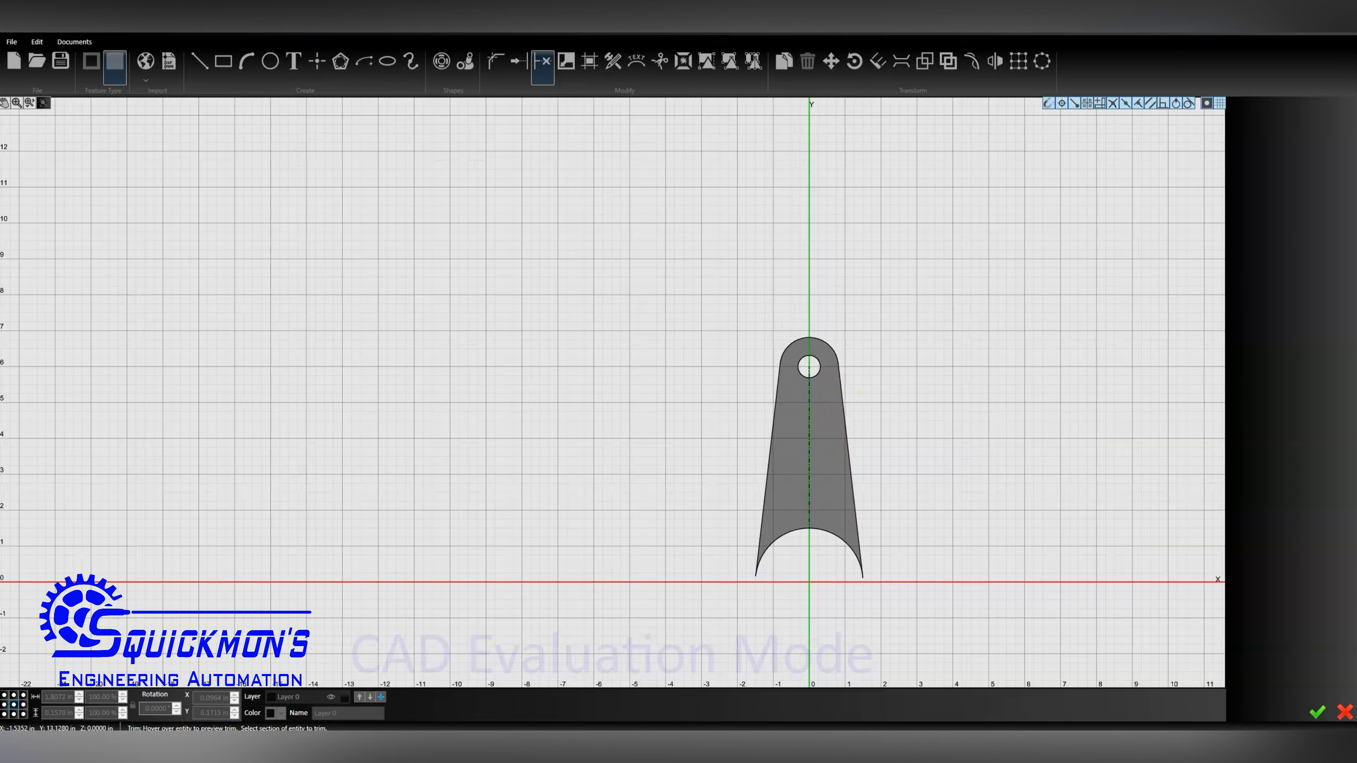
scroll(886, 600, "up", 2)
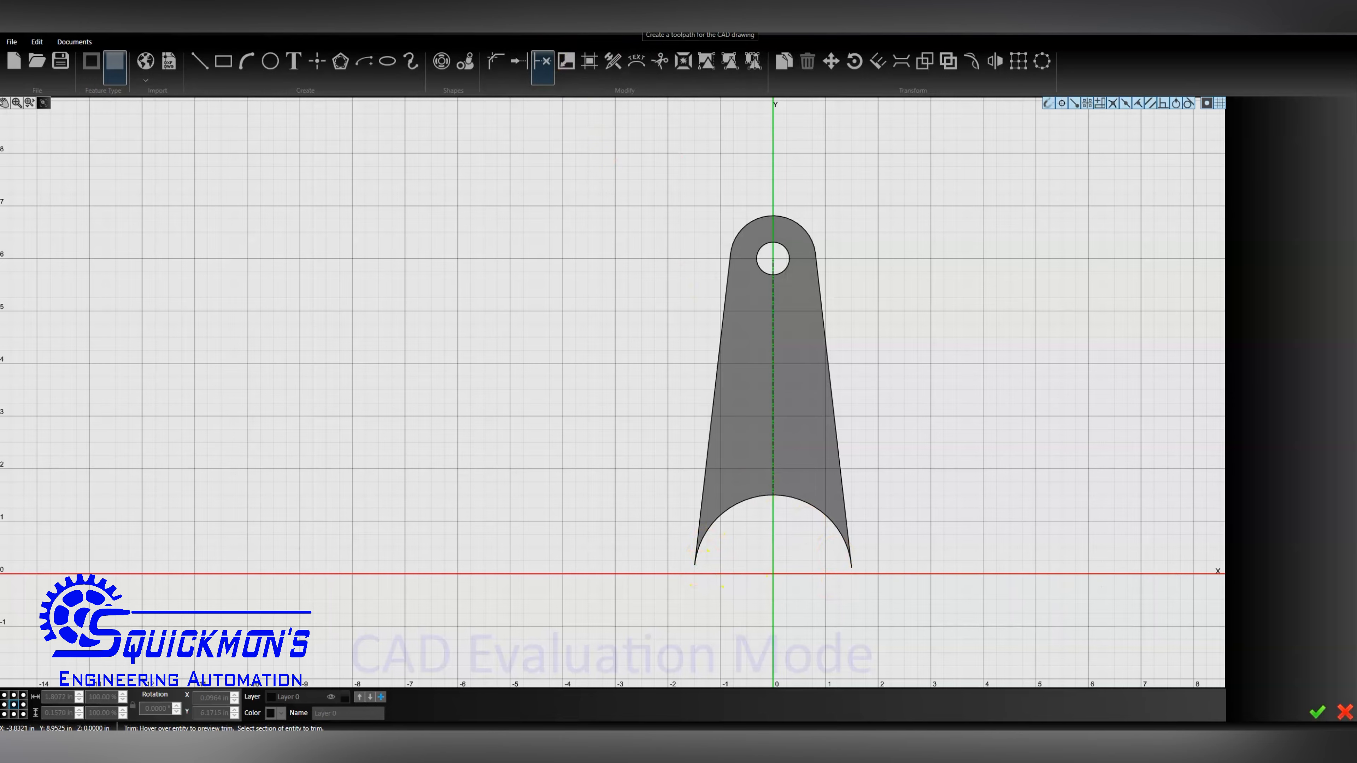
Create a toolpath workpiece from the CAD drawing and delete the jagged cut line running across the sheet
left_click(643, 25)
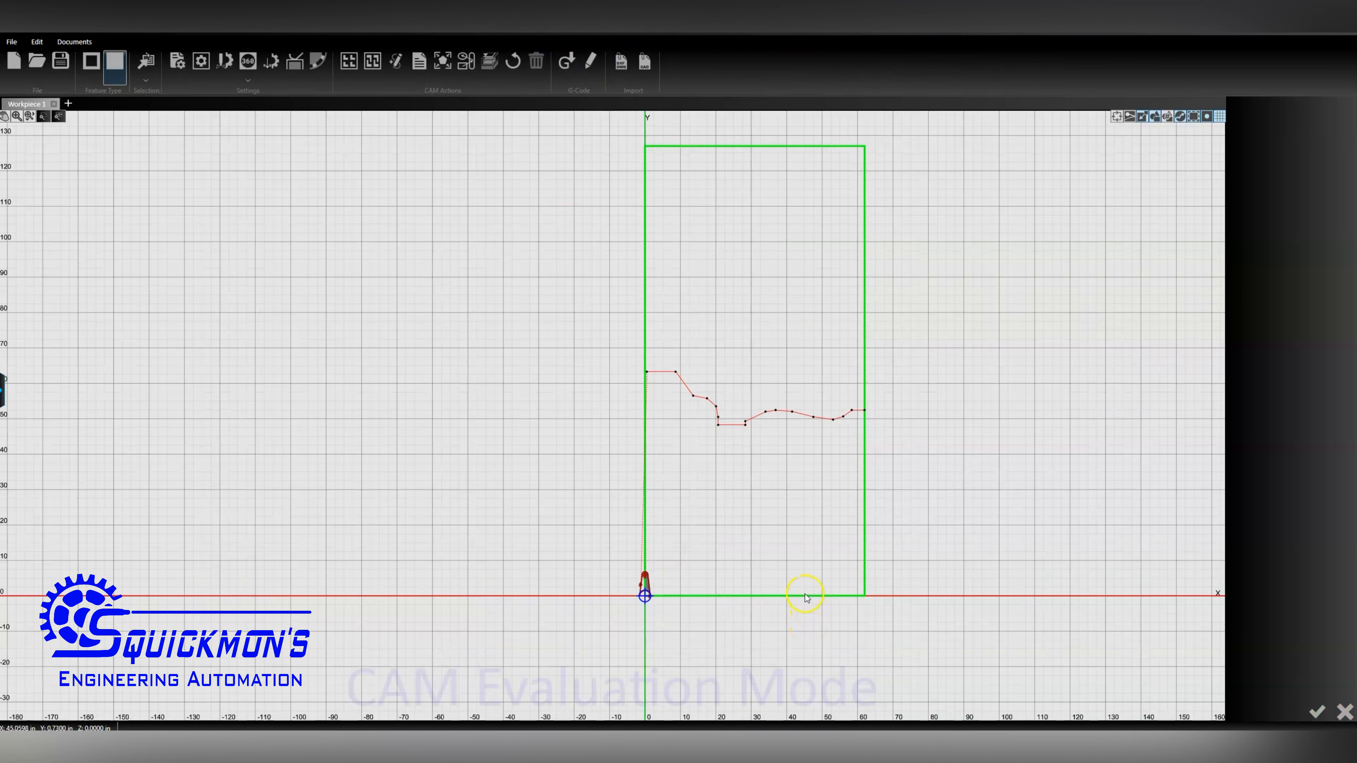
scroll(804, 593, "down", 2)
scroll(750, 514, "up", 3)
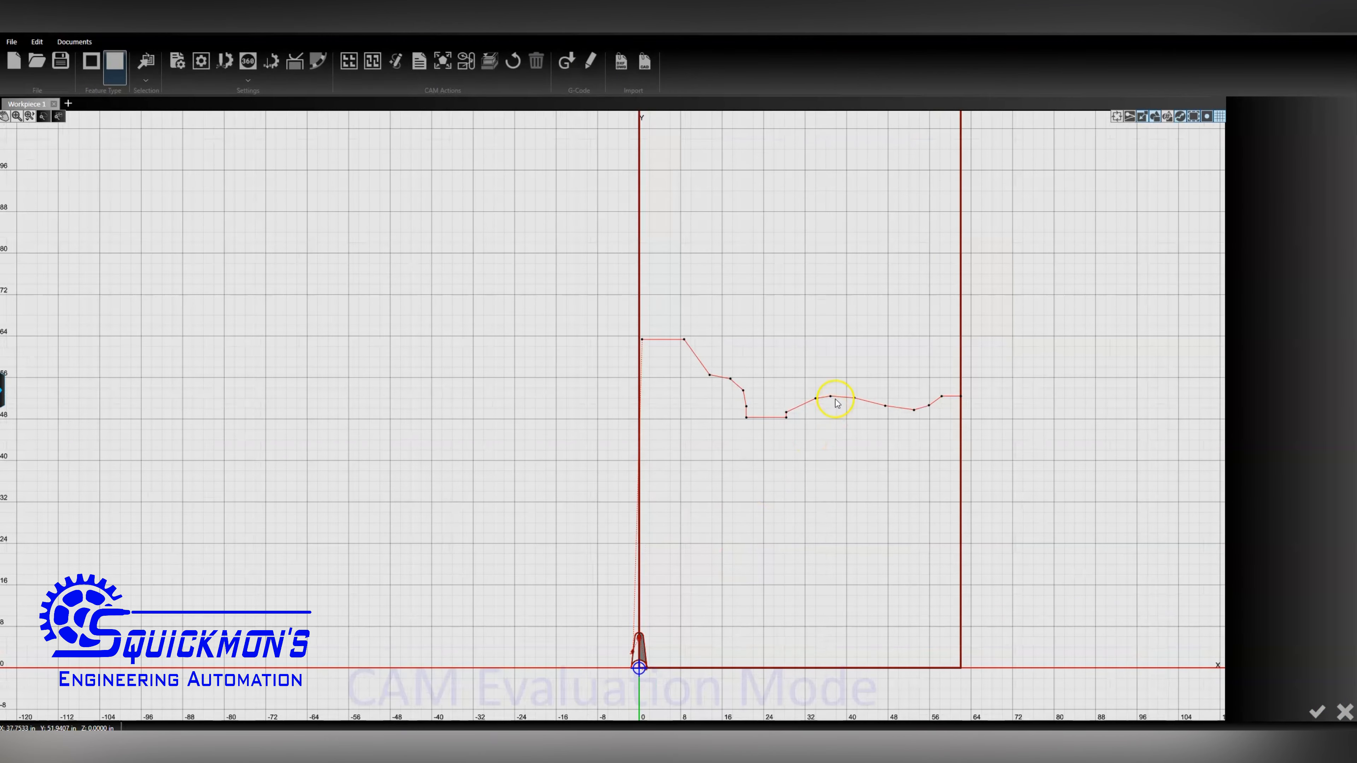
left_click(837, 397)
left_click(837, 397)
key("Delete")
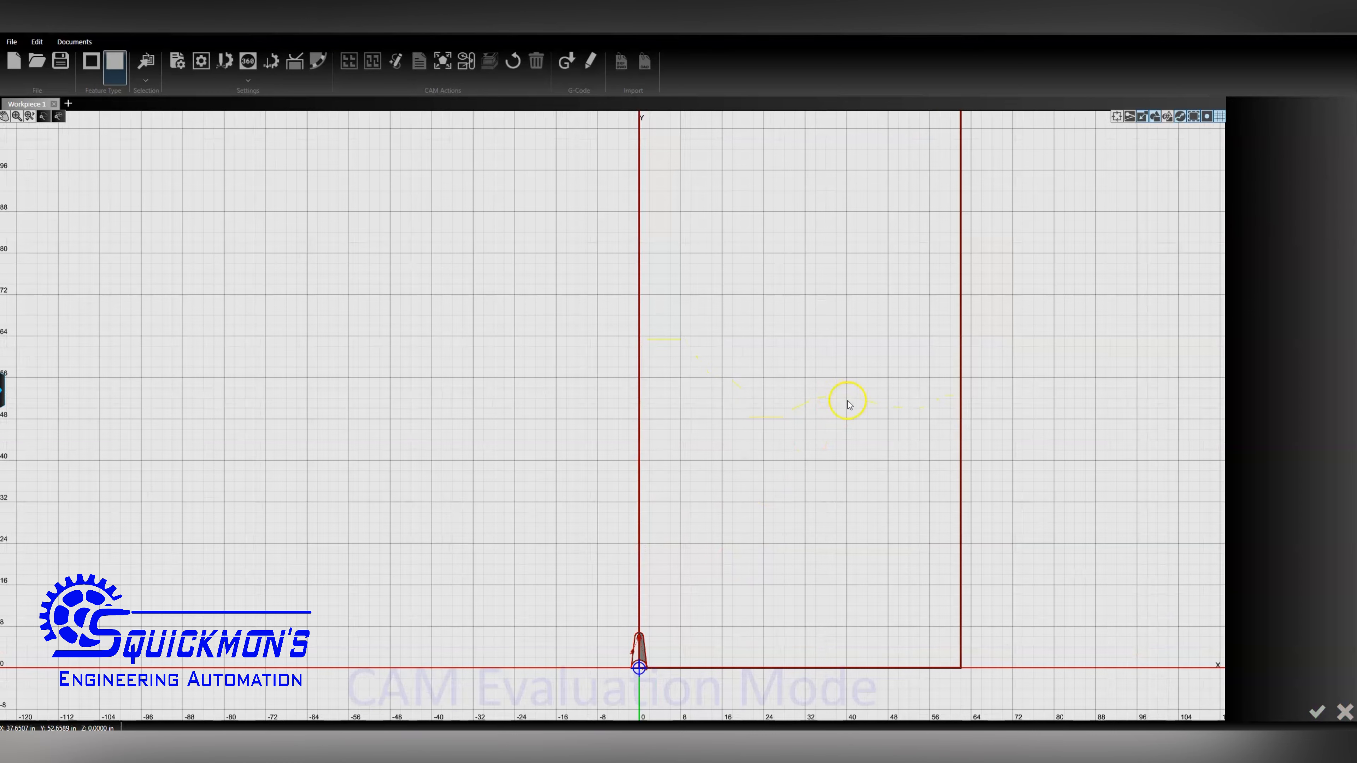
Move the link arm fully inside the sheet, close to the corner at the origin
scroll(837, 400, "down", 2)
scroll(772, 533, "up", 3)
scroll(752, 545, "up", 1)
left_click(753, 547)
left_click_drag(754, 547, 773, 537)
scroll(773, 537, "up", 5)
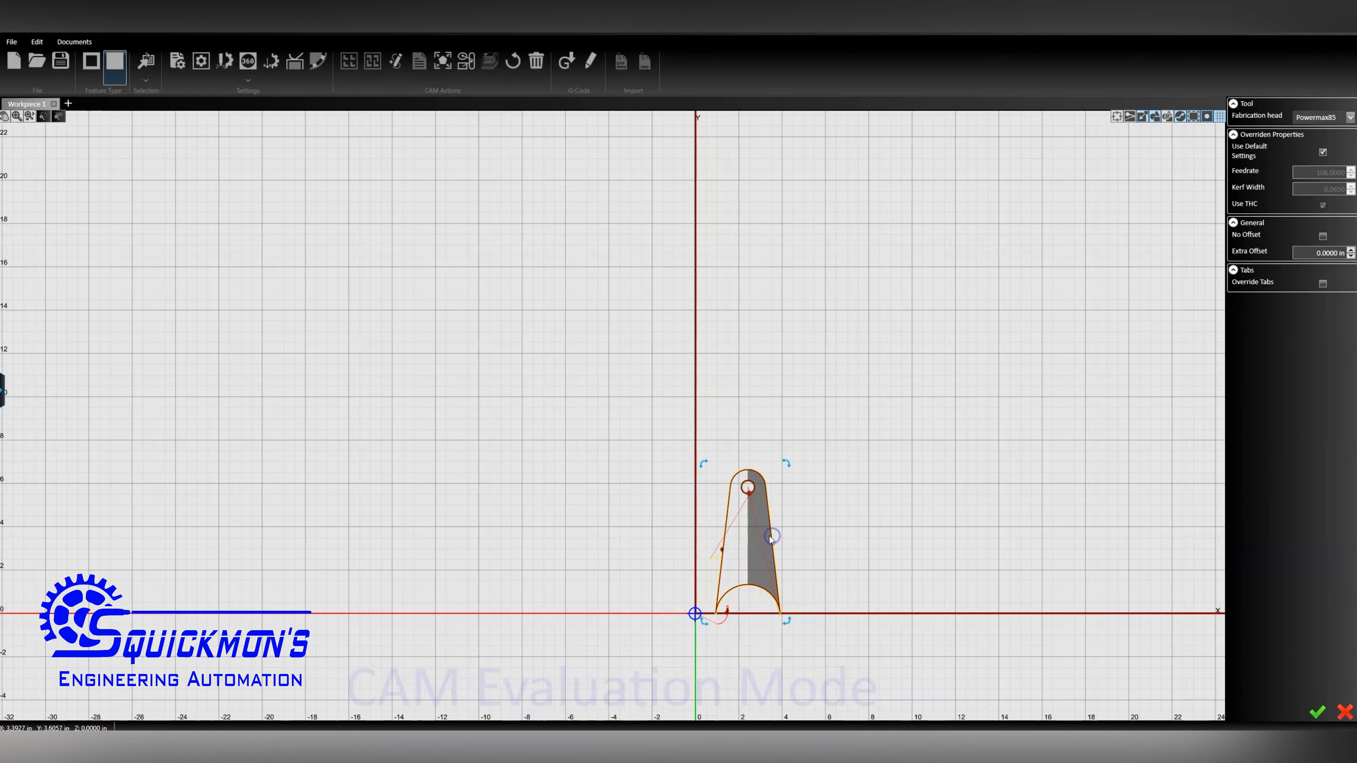
left_click_drag(761, 539, 749, 538)
Relocate the outer contour's arc lead-in from the arm's straight side to the middle of the concave bottom arc
left_click(652, 553)
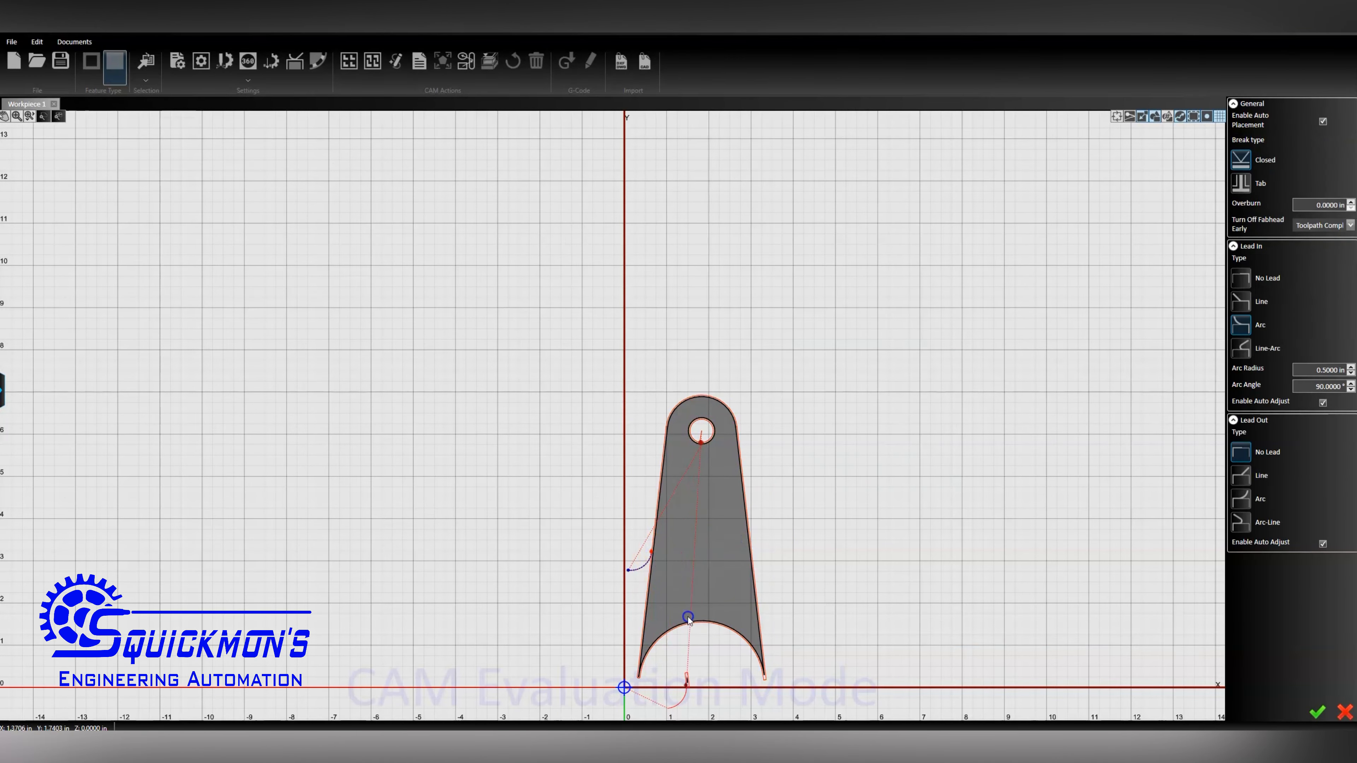
left_click(797, 612)
scroll(796, 612, "up", 3)
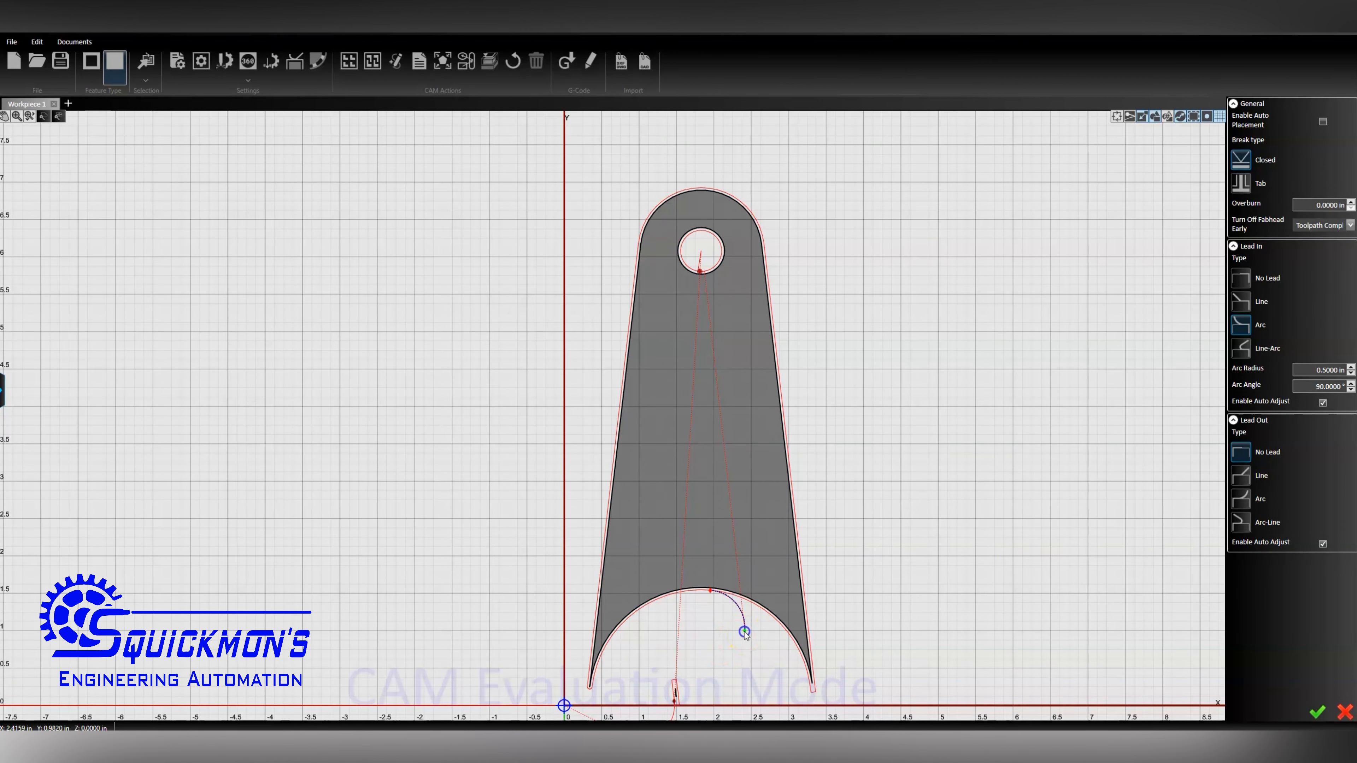
left_click(730, 606)
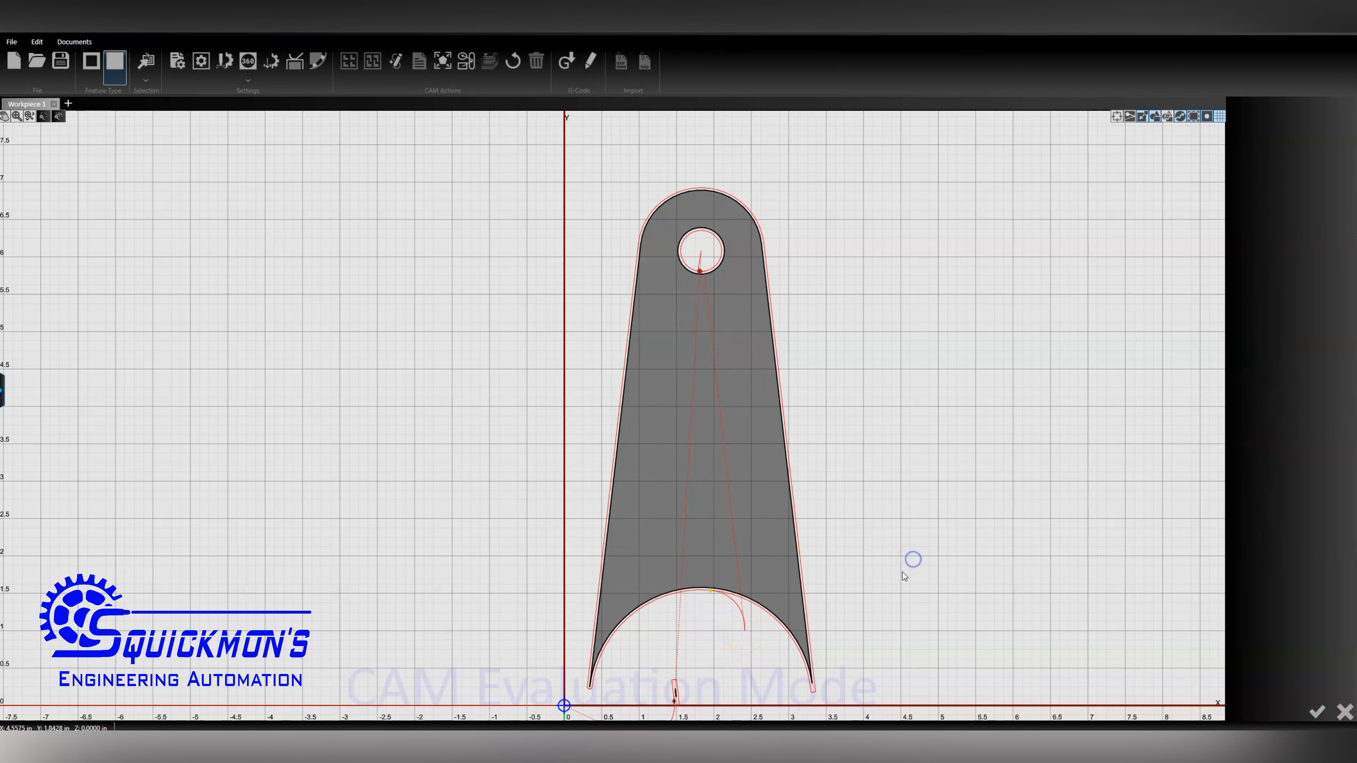
scroll(882, 583, "down", 1)
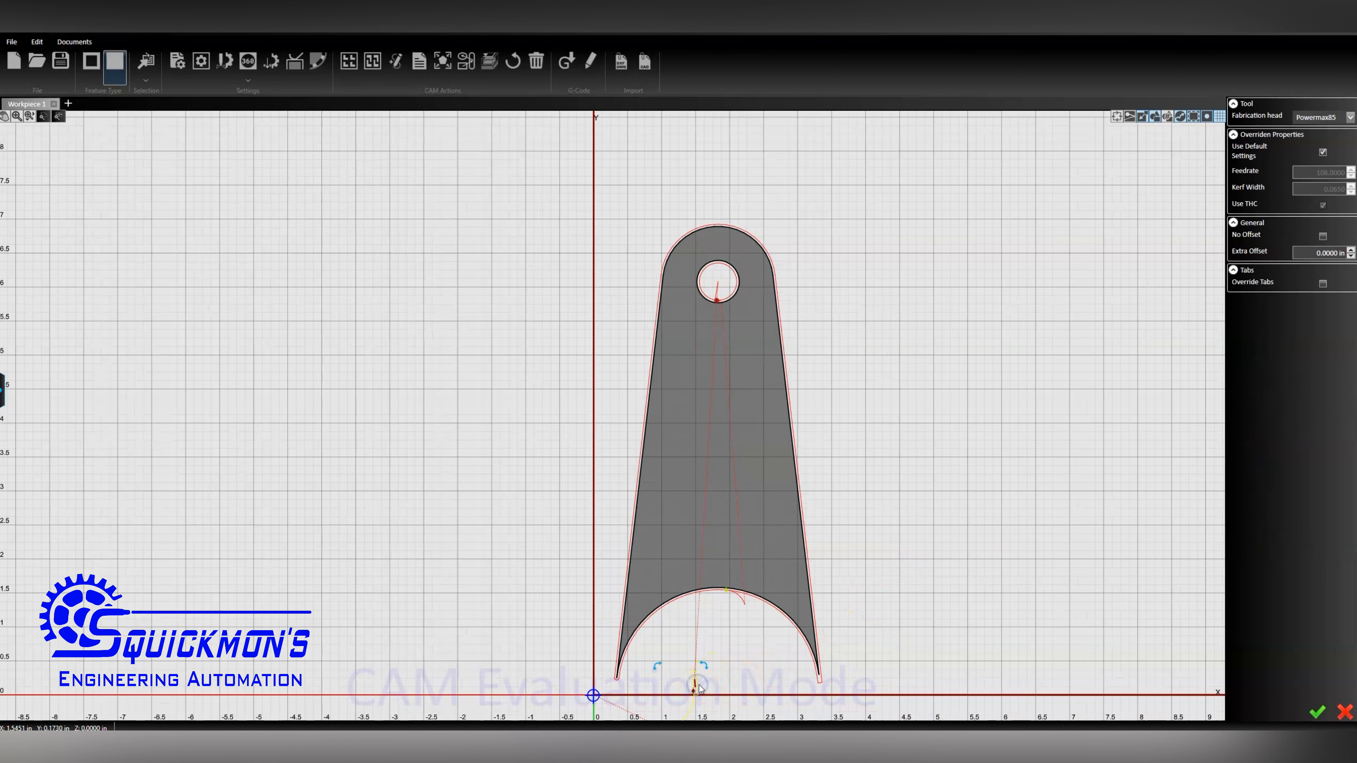
scroll(845, 595, "down", 2)
scroll(845, 596, "down", 2)
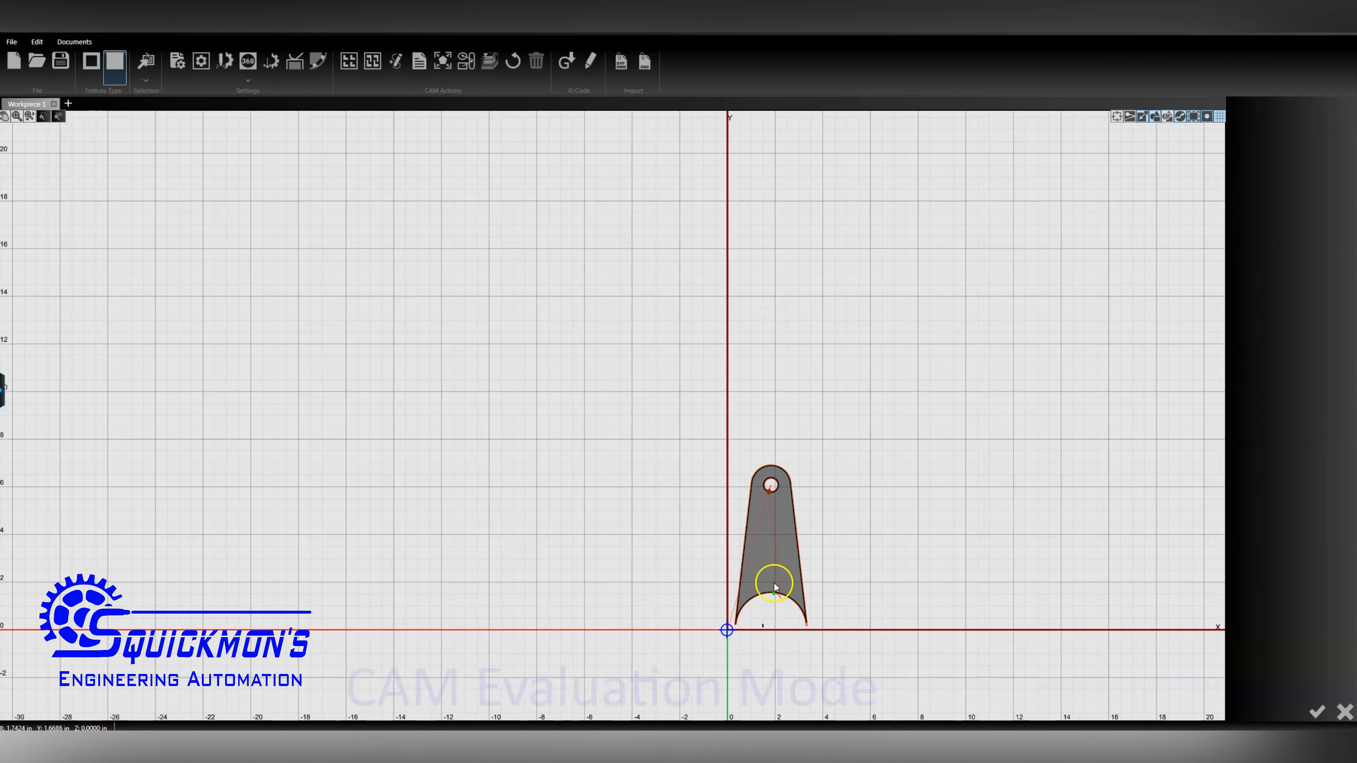